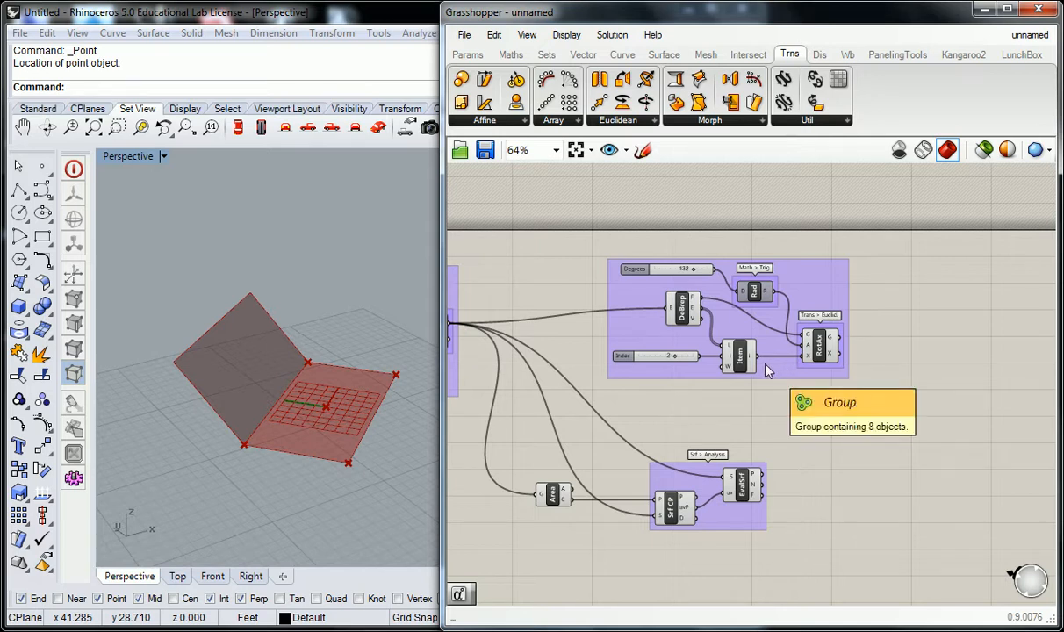
# Duplicate the eight-object rotation group beside the original and feed the original RotAx geometry output into the copy's DeBrep input
pyautogui.moveTo(918, 341); pyautogui.dragTo(833, 337, button='right')
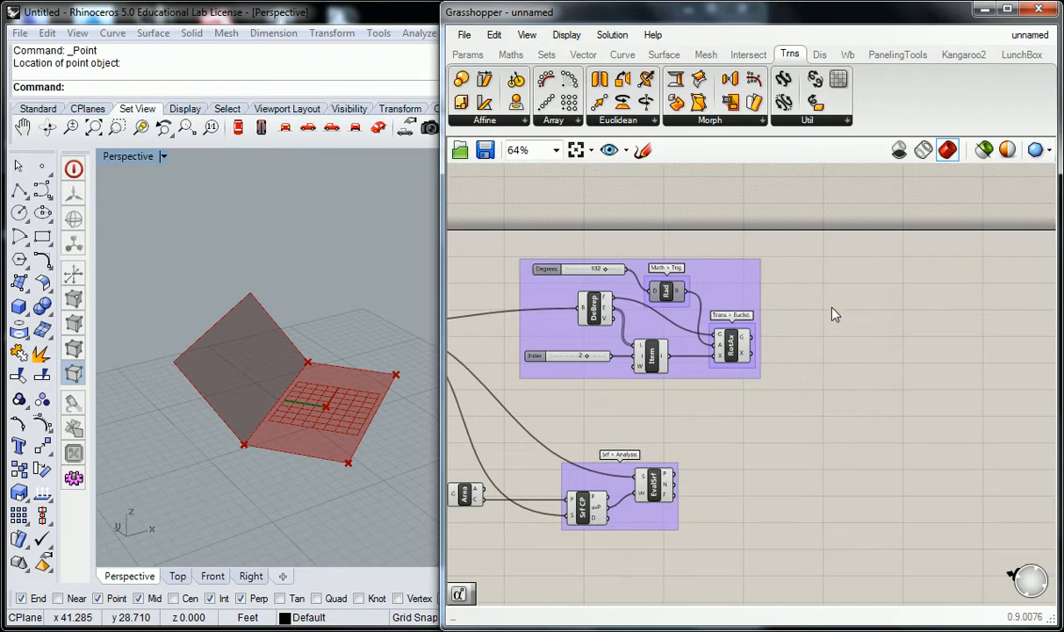
pyautogui.moveTo(838, 244); pyautogui.dragTo(517, 395)
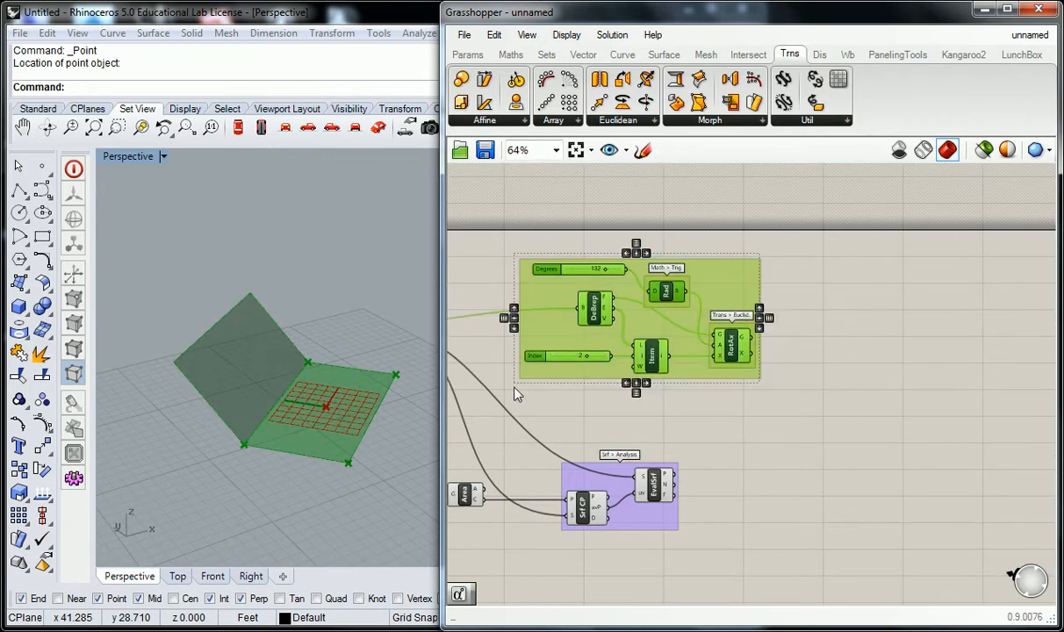
pyautogui.hotkey('ctrl', 'c')
pyautogui.hotkey('ctrl', 'v')
pyautogui.moveTo(745, 353); pyautogui.dragTo(655, 362, button='right')
pyautogui.moveTo(648, 361); pyautogui.dragTo(976, 379)
pyautogui.click(691, 398)
pyautogui.moveTo(734, 395); pyautogui.dragTo(675, 406, button='right')
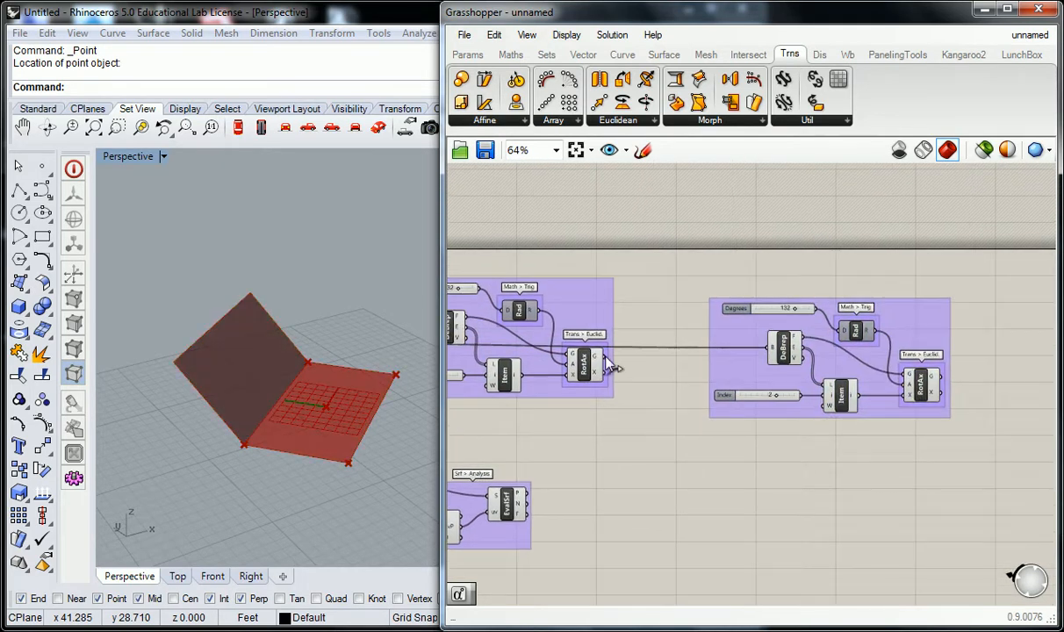
pyautogui.moveTo(604, 357); pyautogui.dragTo(771, 348)
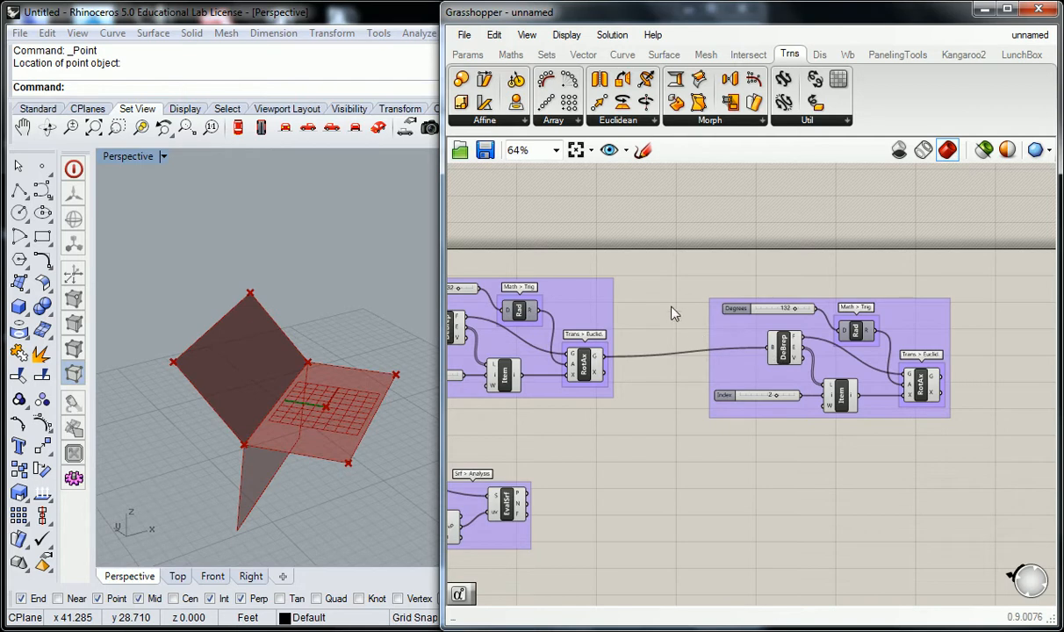
# Set the second rotation group's edge Index to 0 and its Degrees to 133
pyautogui.moveTo(273, 399); pyautogui.dragTo(303, 327, button='right')
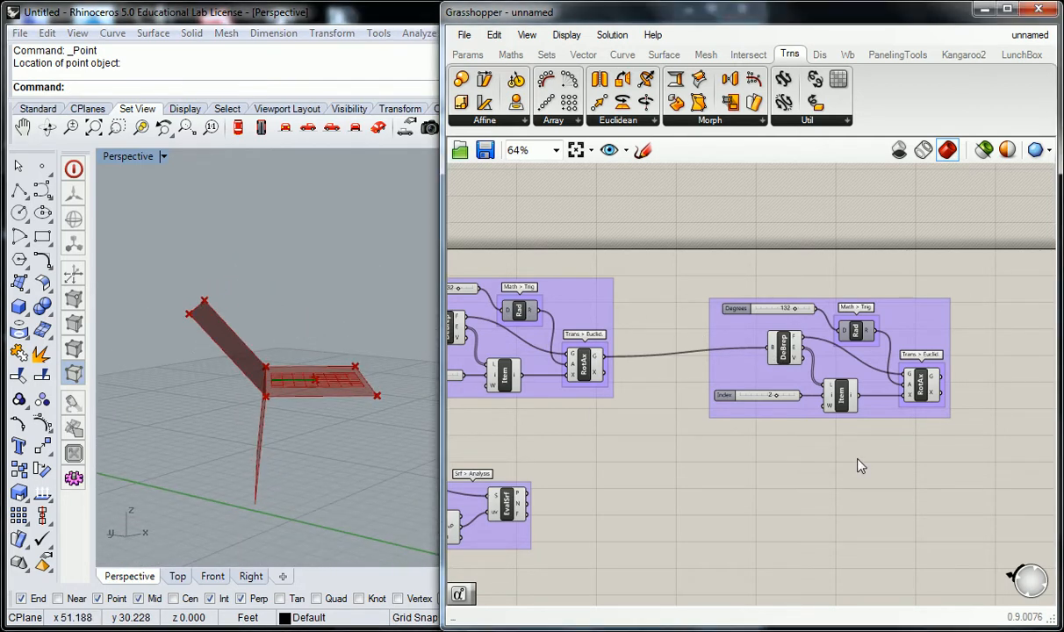
pyautogui.moveTo(858, 459); pyautogui.dragTo(845, 458, button='right')
pyautogui.moveTo(784, 309); pyautogui.dragTo(760, 323)
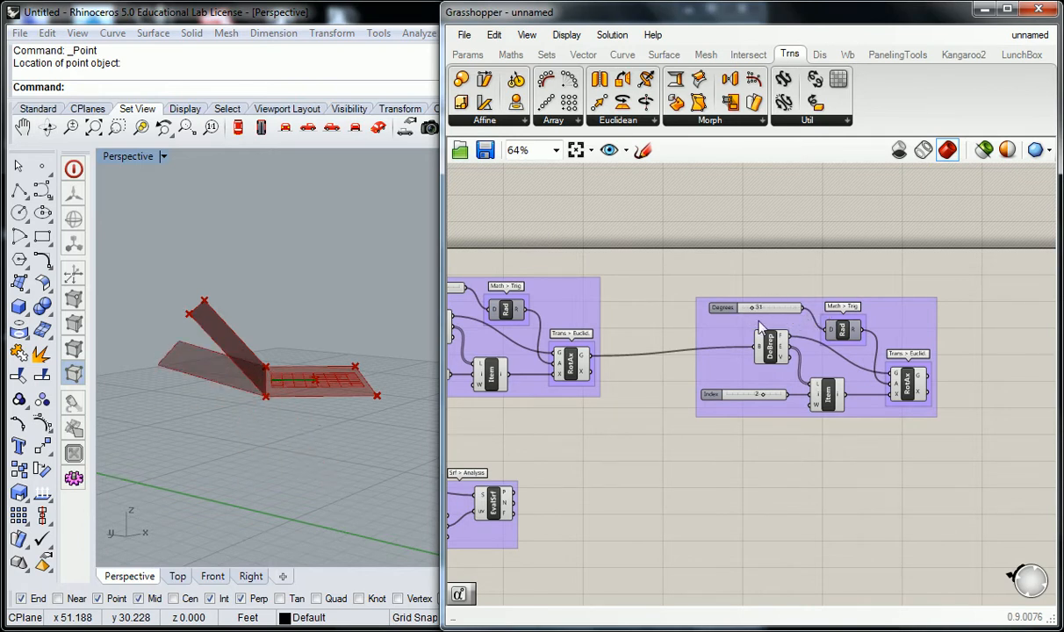
pyautogui.moveTo(773, 339); pyautogui.dragTo(703, 329, button='right')
pyautogui.moveTo(693, 388); pyautogui.dragTo(656, 387)
pyautogui.moveTo(562, 345); pyautogui.dragTo(658, 344, button='right')
pyautogui.moveTo(785, 302)
pyautogui.mouseDown()
pyautogui.moveTo(815, 300)
pyautogui.moveTo(801, 299)
pyautogui.mouseUp()
pyautogui.moveTo(394, 355); pyautogui.dragTo(303, 316, button='right')
pyautogui.moveTo(431, 288); pyautogui.dragTo(253, 293, button='right')
pyautogui.moveTo(802, 301); pyautogui.dragTo(804, 299)
pyautogui.click(807, 267)
# Duplicate the second rotation group beside it and feed its RotAx geometry output into the new copy's DeBrep input
pyautogui.moveTo(866, 292); pyautogui.dragTo(807, 293, button='right')
pyautogui.moveTo(961, 275); pyautogui.dragTo(666, 432)
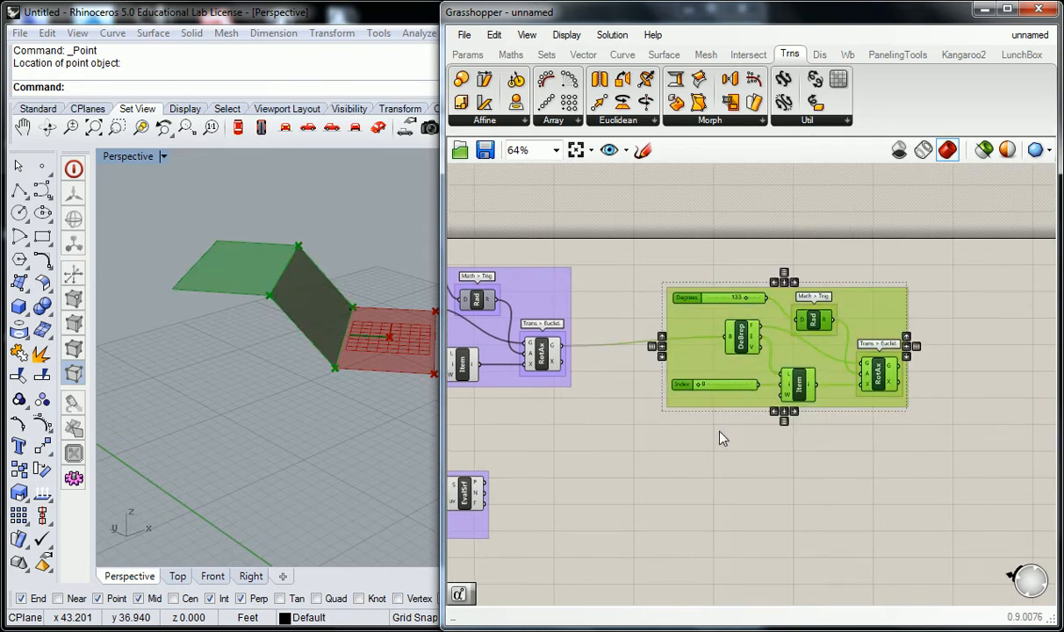
pyautogui.moveTo(736, 437); pyautogui.dragTo(561, 444, button='right')
pyautogui.hotkey('ctrl', 'c')
pyautogui.hotkey('ctrl', 'v')
pyautogui.moveTo(649, 331); pyautogui.dragTo(929, 349)
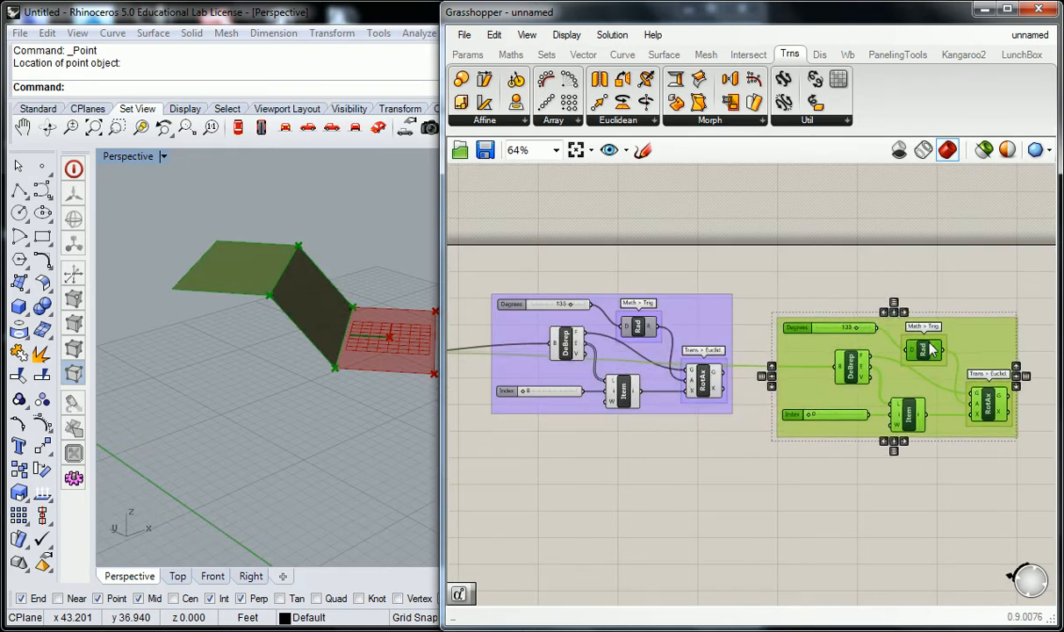
pyautogui.click(748, 273)
pyautogui.moveTo(724, 372); pyautogui.dragTo(837, 363)
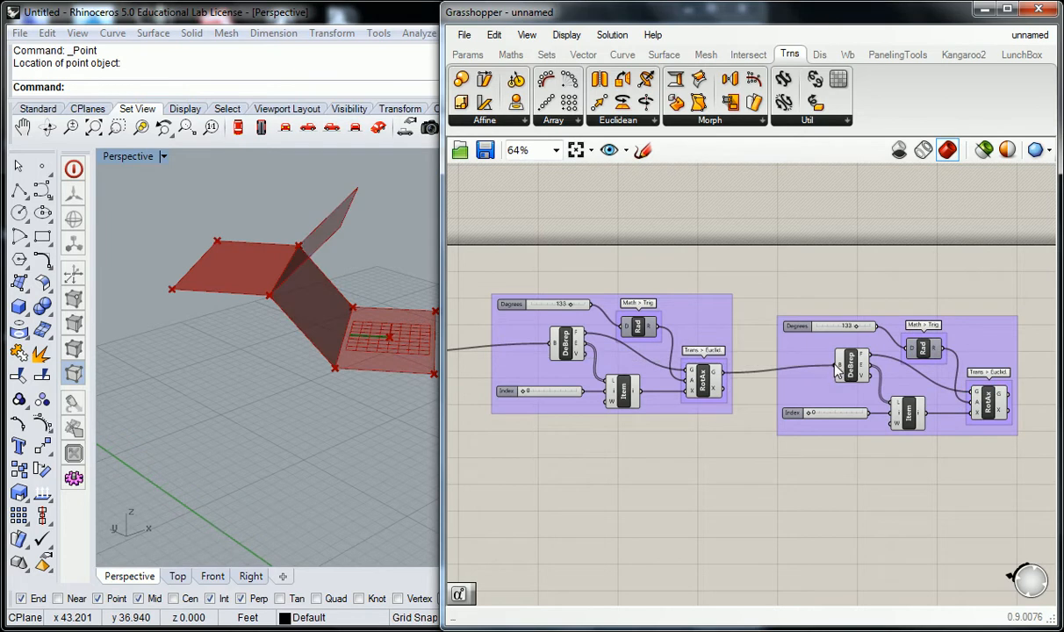
# Set the third rotation group's edge Index to 1 and its Degrees to 141
pyautogui.moveTo(409, 247); pyautogui.dragTo(322, 272, button='right')
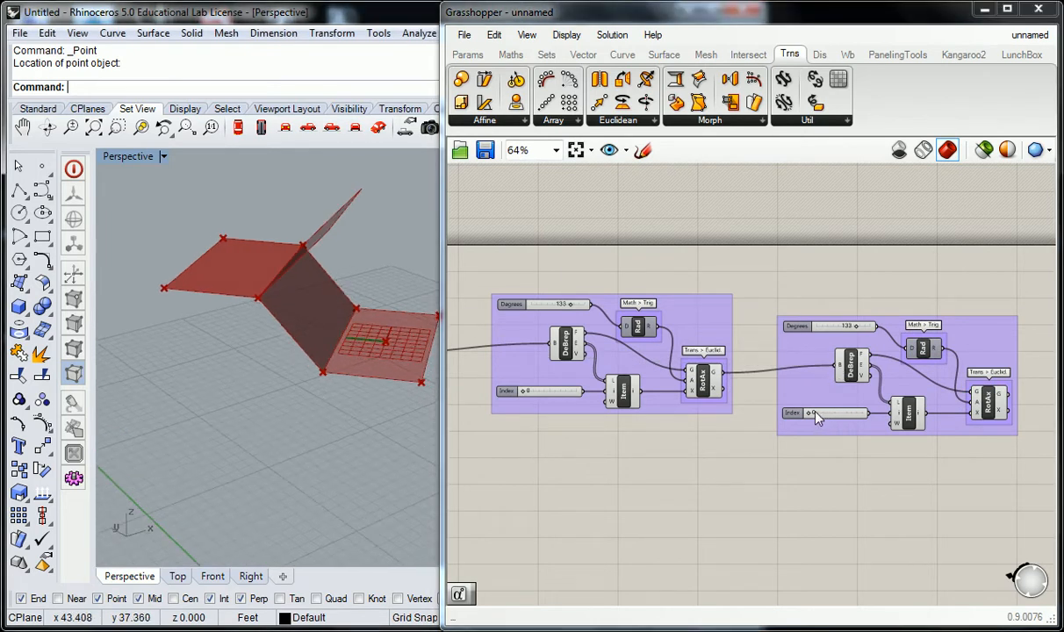
pyautogui.moveTo(818, 418); pyautogui.dragTo(825, 420)
pyautogui.moveTo(333, 316); pyautogui.dragTo(224, 373, button='right')
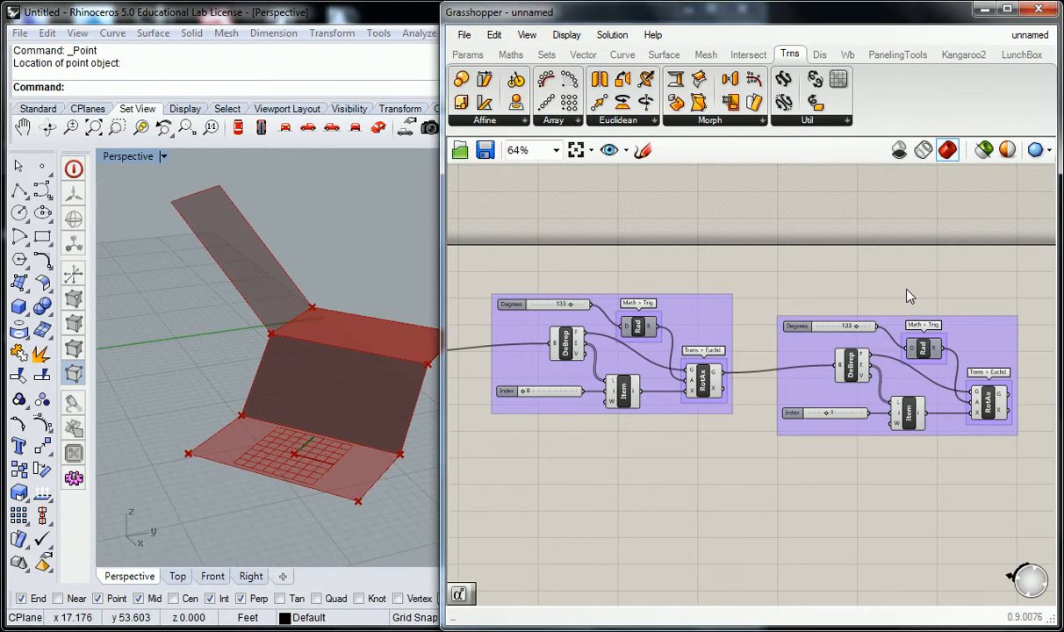
pyautogui.moveTo(905, 290); pyautogui.dragTo(883, 295, button='right')
pyautogui.moveTo(836, 337); pyautogui.dragTo(838, 339)
# Duplicate the third rotation group beside it and feed its RotAx geometry output into the fourth group's DeBrep input
pyautogui.scroll(-2, 810, 313)
pyautogui.moveTo(913, 295); pyautogui.dragTo(691, 442)
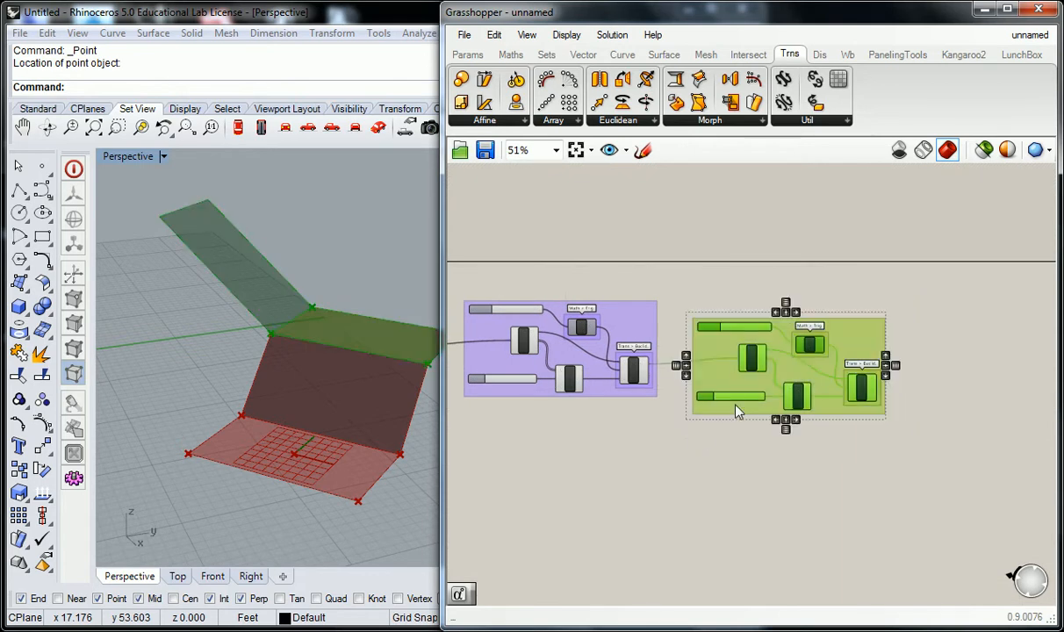
pyautogui.hotkey('ctrl', 'c')
pyautogui.hotkey('ctrl', 'v')
pyautogui.moveTo(814, 348); pyautogui.dragTo(982, 339)
pyautogui.moveTo(891, 426); pyautogui.dragTo(713, 431, button='right')
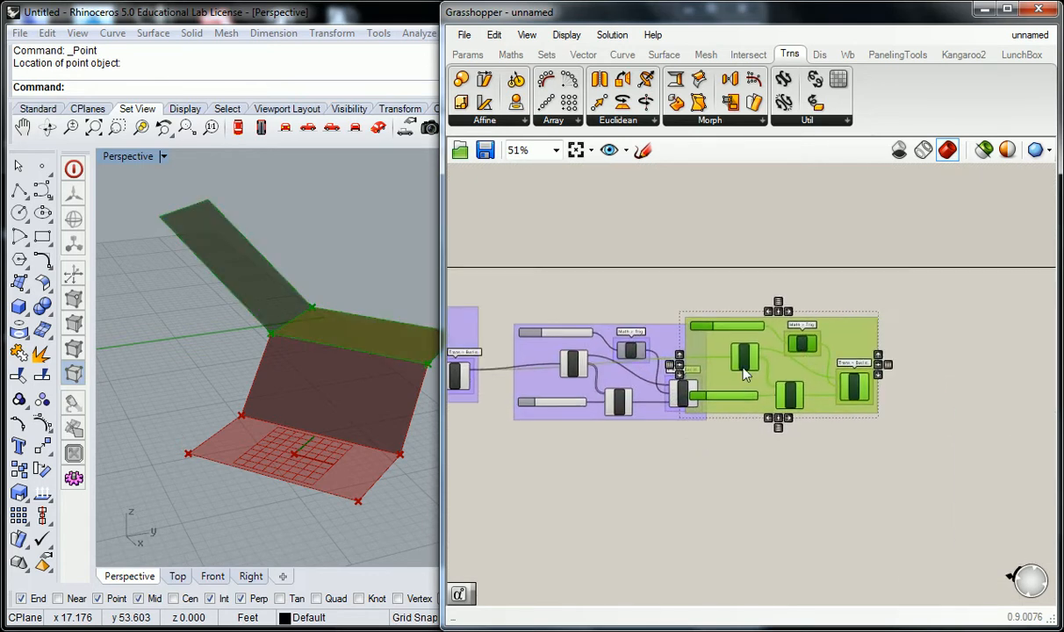
pyautogui.moveTo(738, 378); pyautogui.dragTo(798, 376)
pyautogui.click(715, 369)
pyautogui.scroll(3, 714, 371)
pyautogui.moveTo(690, 394); pyautogui.dragTo(859, 343)
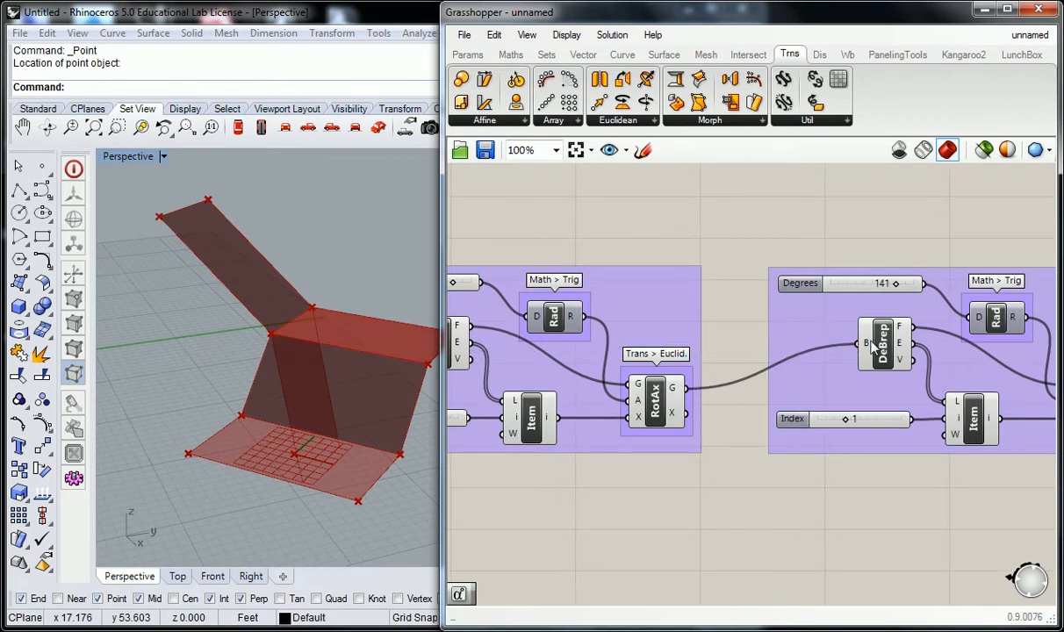
# Set the fourth rotation group's edge Index to 2 and its Degrees to 155
pyautogui.moveTo(799, 419); pyautogui.dragTo(882, 420)
pyautogui.moveTo(897, 288)
pyautogui.mouseDown()
pyautogui.moveTo(874, 286)
pyautogui.moveTo(954, 283)
pyautogui.moveTo(901, 283)
pyautogui.mouseUp()
pyautogui.moveTo(227, 286); pyautogui.dragTo(264, 338, button='right')
pyautogui.click(589, 199)
# Resize the base rectangle at the start of the definition to Y Size 20 and X Size 13
pyautogui.scroll(-3, 651, 285)
pyautogui.moveTo(568, 335); pyautogui.dragTo(755, 331, button='right')
pyautogui.moveTo(586, 312); pyautogui.dragTo(709, 318, button='right')
pyautogui.scroll(3, 620, 315)
pyautogui.moveTo(545, 294); pyautogui.dragTo(793, 316, button='right')
pyautogui.moveTo(450, 305); pyautogui.dragTo(602, 319, button='right')
pyautogui.scroll(-1, 591, 320)
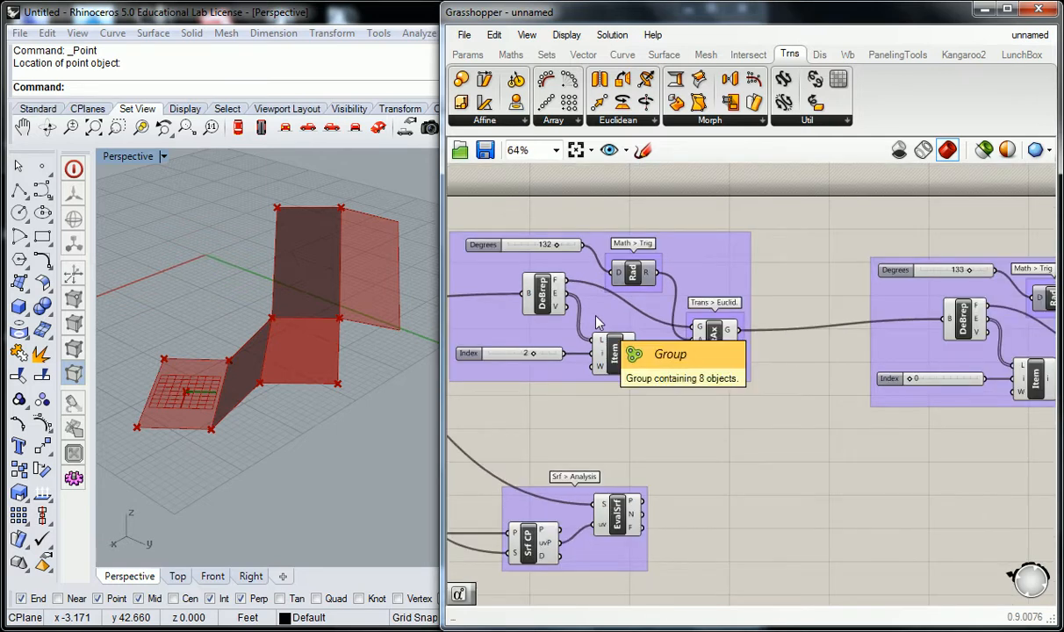
pyautogui.scroll(-1, 596, 322)
pyautogui.moveTo(590, 372); pyautogui.dragTo(748, 365, button='right')
pyautogui.moveTo(598, 350); pyautogui.dragTo(784, 355, button='right')
pyautogui.scroll(-5, 588, 314)
pyautogui.moveTo(641, 314); pyautogui.dragTo(739, 303, button='right')
pyautogui.scroll(-4, 741, 304)
pyautogui.moveTo(857, 320); pyautogui.dragTo(744, 339, button='right')
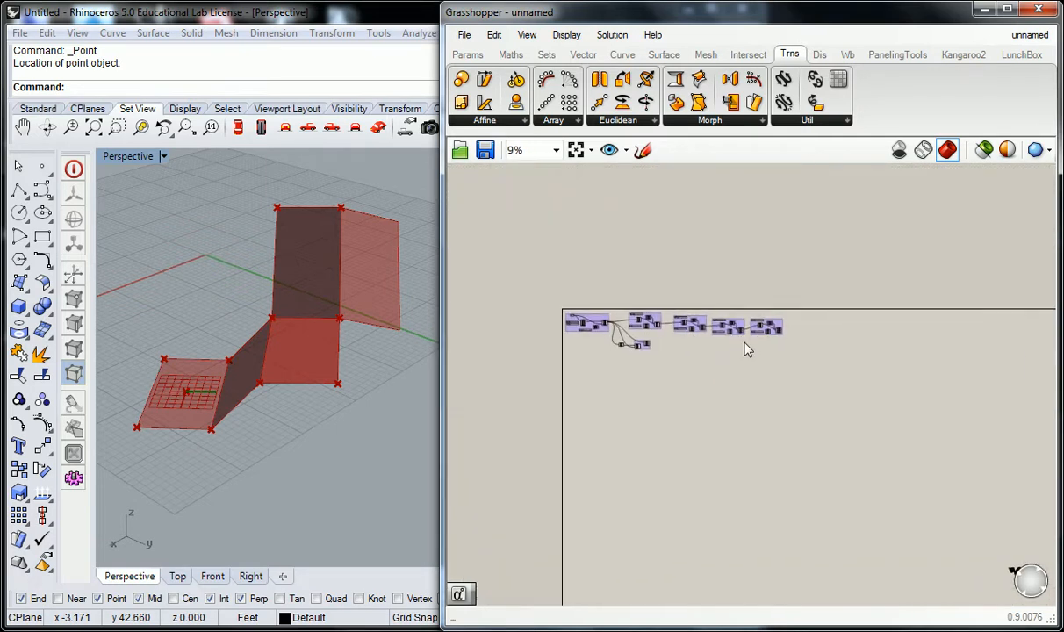
pyautogui.scroll(4, 742, 338)
pyautogui.moveTo(573, 318); pyautogui.dragTo(825, 363, button='right')
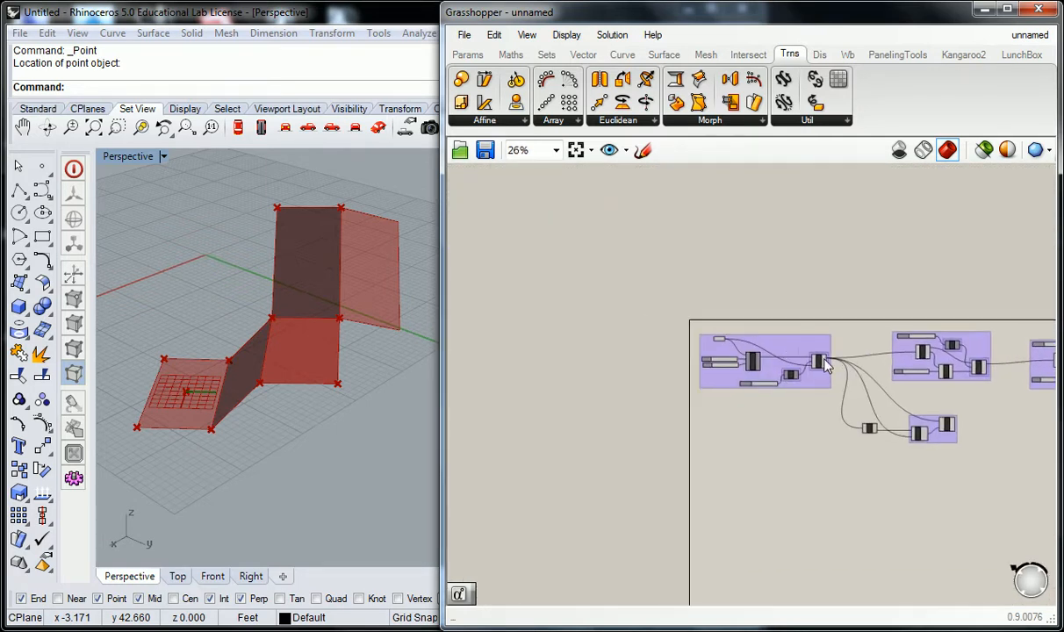
pyautogui.scroll(6, 826, 362)
pyautogui.moveTo(673, 333); pyautogui.dragTo(698, 363)
pyautogui.click(642, 365)
pyautogui.scroll(-5, 378, 264)
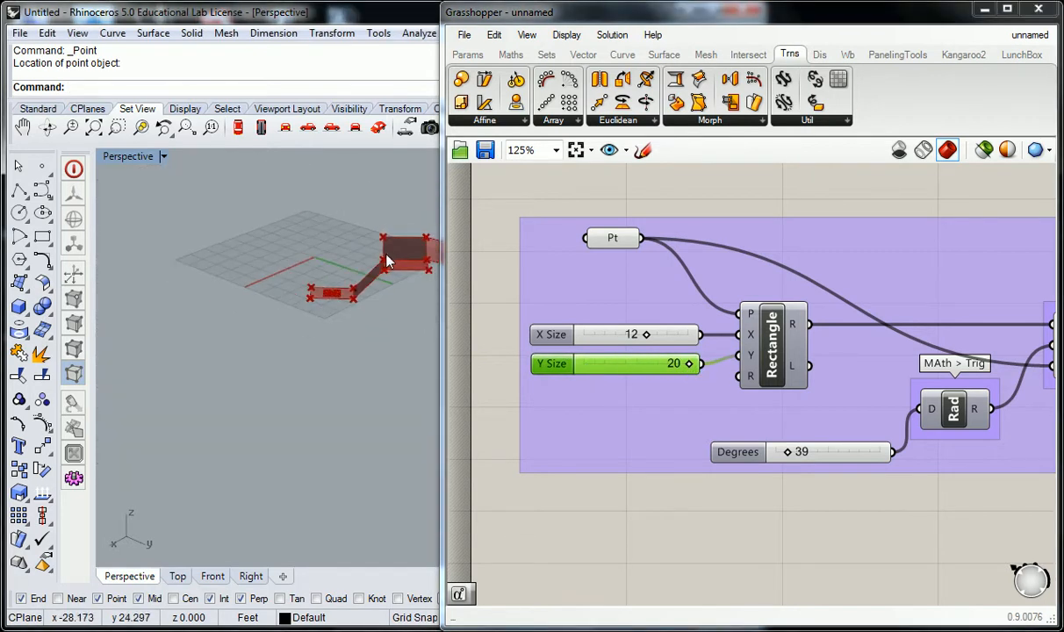
pyautogui.scroll(10, 386, 261)
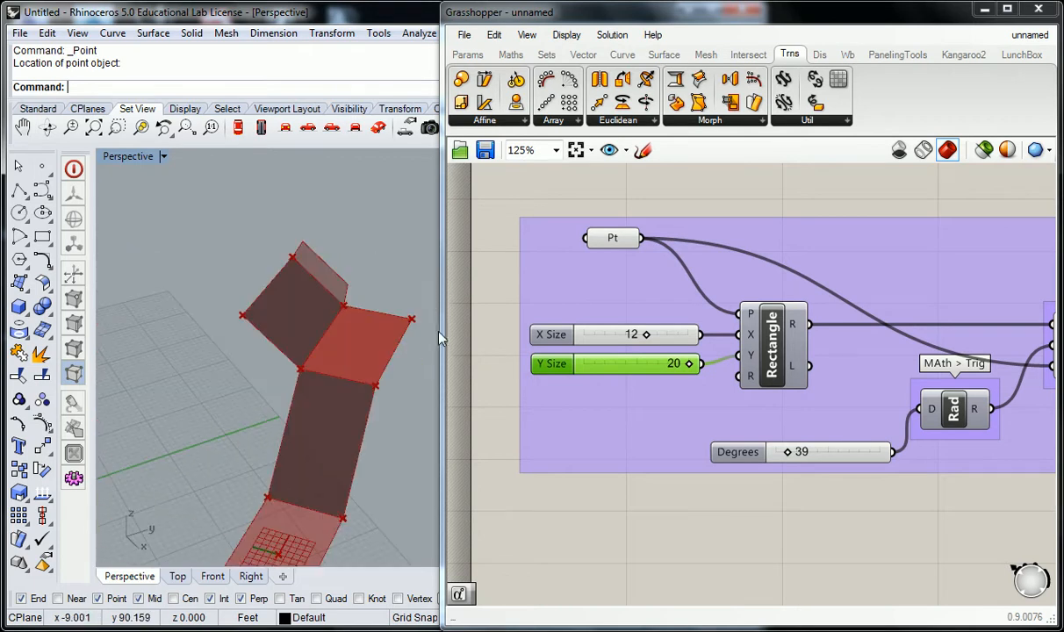
pyautogui.moveTo(641, 336)
pyautogui.mouseDown()
pyautogui.moveTo(613, 336)
pyautogui.moveTo(674, 337)
pyautogui.moveTo(650, 336)
pyautogui.mouseUp()
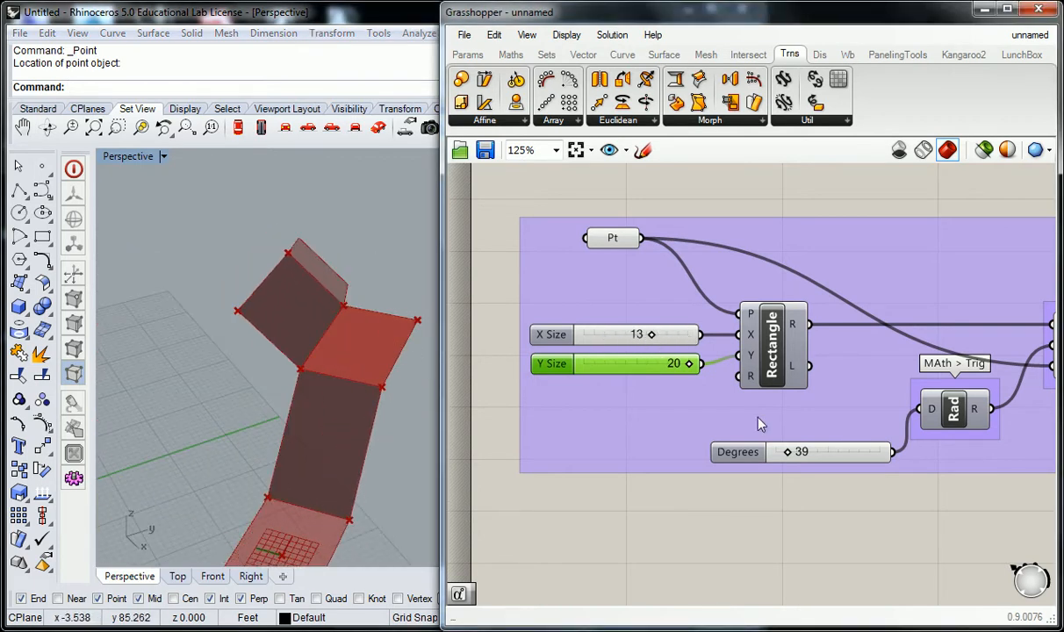
# Set the base rectangle's rotation Degrees to 132
pyautogui.moveTo(786, 451); pyautogui.dragTo(814, 454)
pyautogui.scroll(-8, 313, 318)
pyautogui.scroll(3, 271, 329)
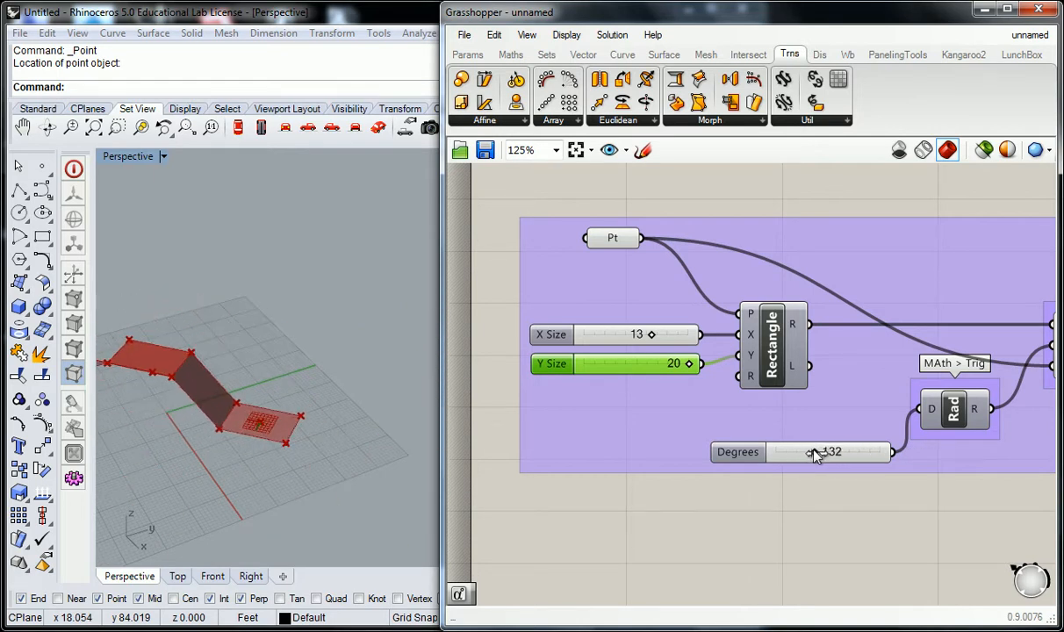
pyautogui.rightClick(659, 481)
pyautogui.click(660, 483)
# Examine the first rotation group with its DeBrep, Item and RotAx components against the folded surfaces in the viewport
pyautogui.scroll(-5, 670, 478)
pyautogui.moveTo(857, 428); pyautogui.dragTo(571, 392, button='right')
pyautogui.moveTo(796, 407); pyautogui.dragTo(590, 367, button='right')
pyautogui.scroll(-2, 673, 386)
pyautogui.moveTo(742, 408); pyautogui.dragTo(736, 413, button='right')
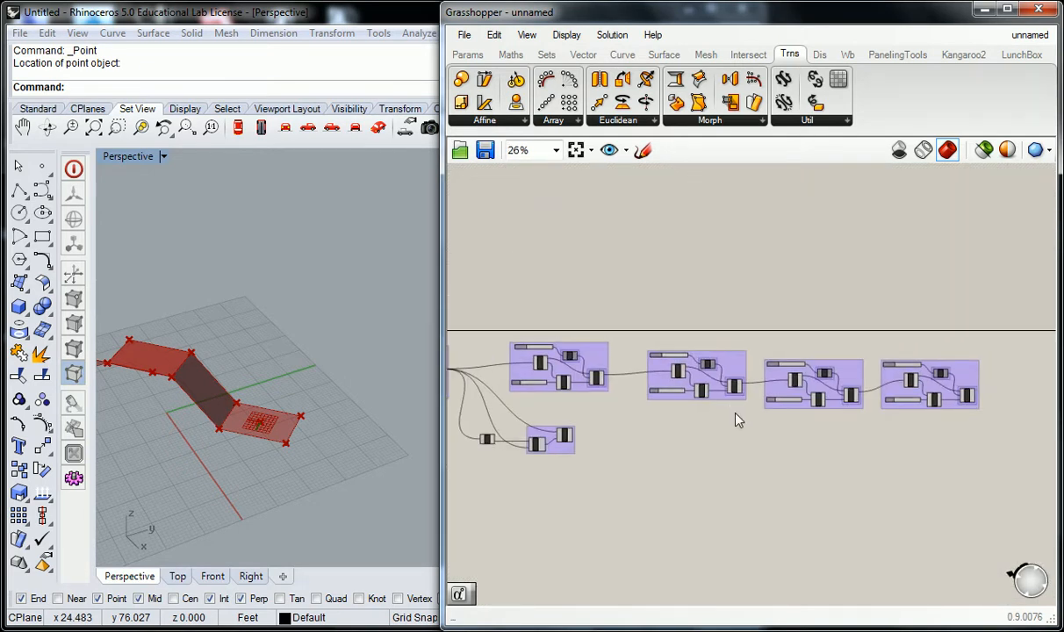
pyautogui.scroll(4, 479, 338)
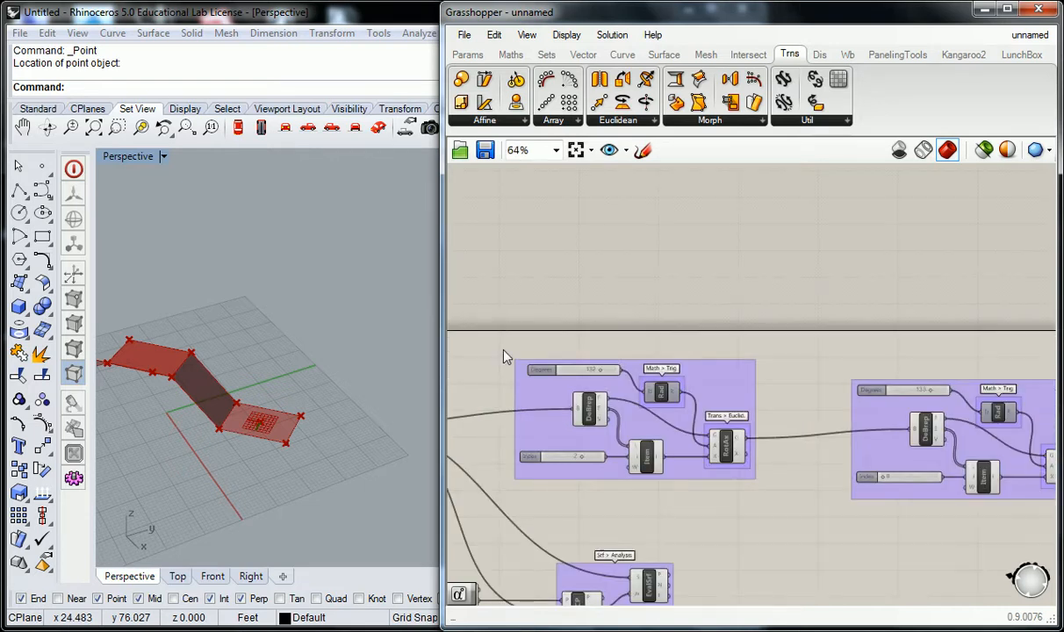
pyautogui.moveTo(679, 404); pyautogui.dragTo(654, 410, button='right')
pyautogui.moveTo(277, 350); pyautogui.dragTo(305, 360, button='right')
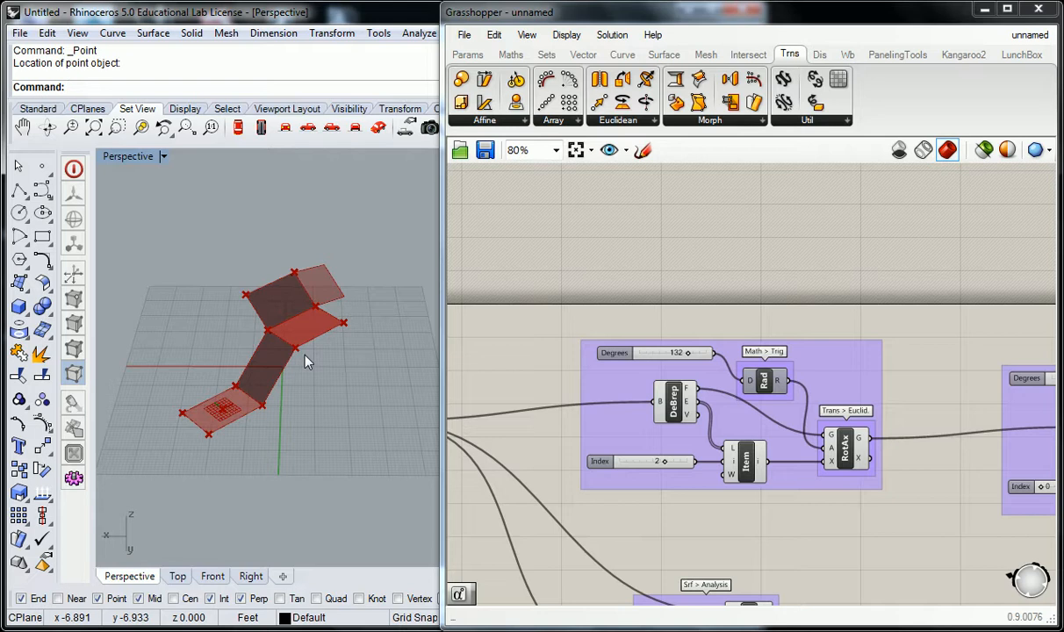
pyautogui.click(793, 369)
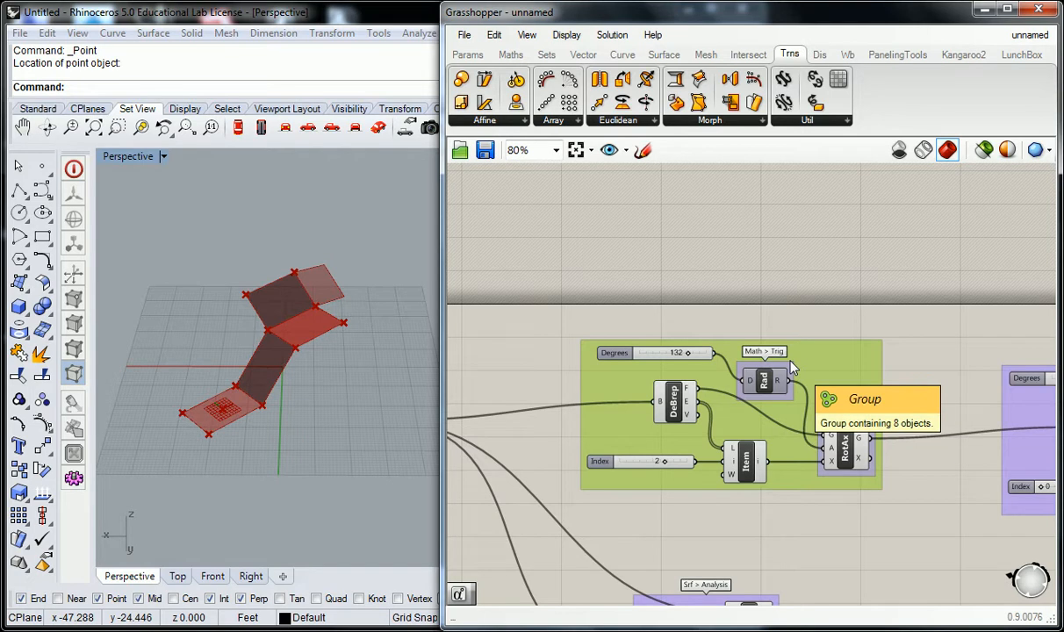
pyautogui.moveTo(119, 285); pyautogui.dragTo(249, 338, button='right')
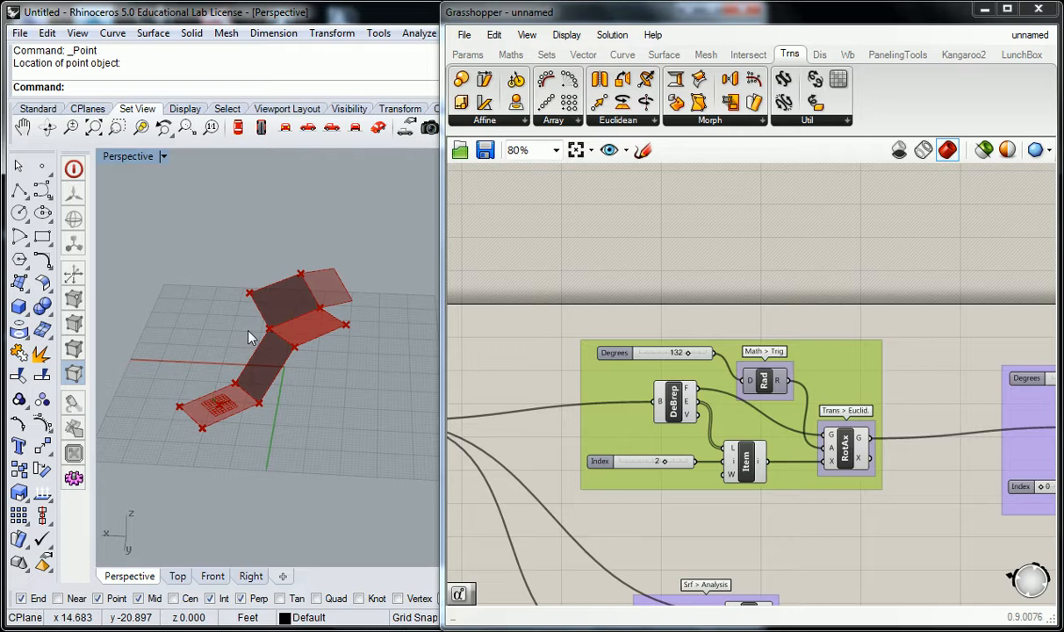
pyautogui.click(913, 361)
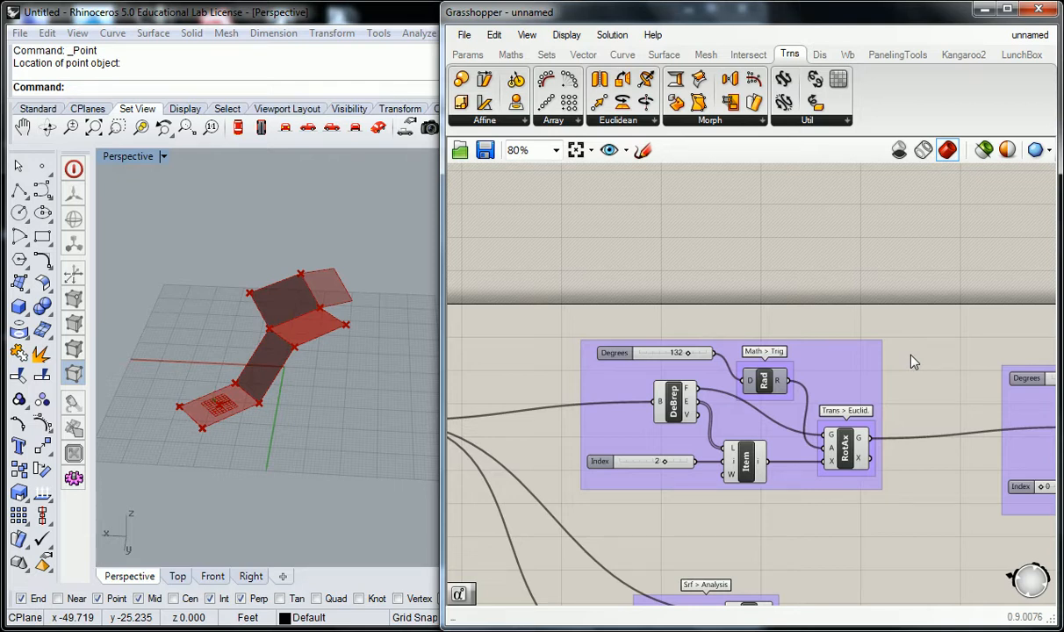
pyautogui.moveTo(373, 326); pyautogui.dragTo(308, 356, button='right')
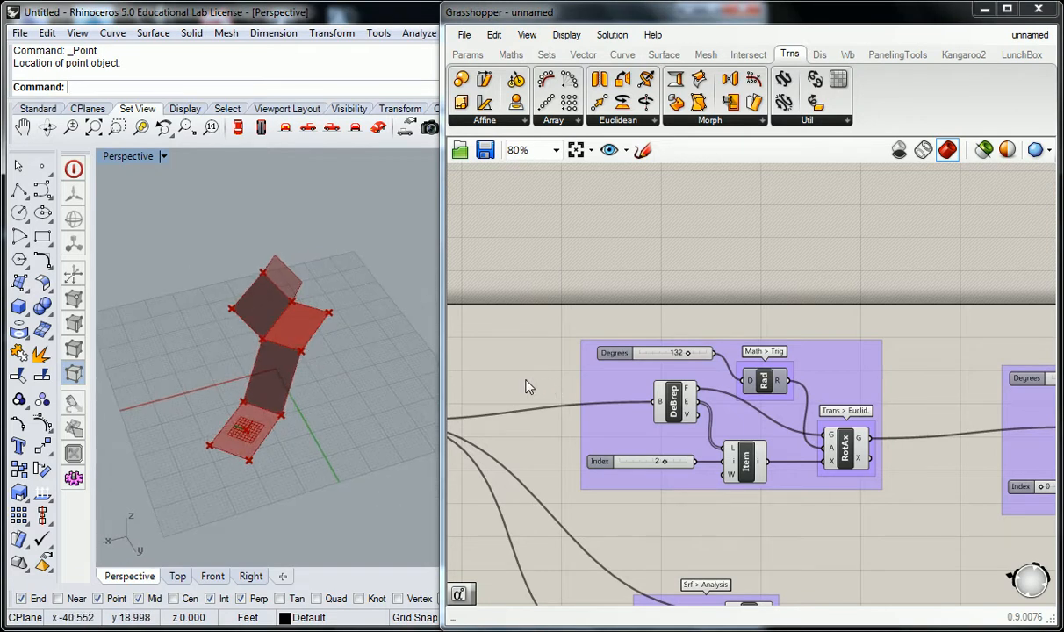
# Trace the chain of rotation groups from the last one back to the base rectangle group and inspect the folded form
pyautogui.moveTo(689, 416); pyautogui.dragTo(669, 266, button='right')
pyautogui.moveTo(852, 392); pyautogui.dragTo(318, 438, button='right')
pyautogui.moveTo(826, 454); pyautogui.dragTo(675, 471, button='right')
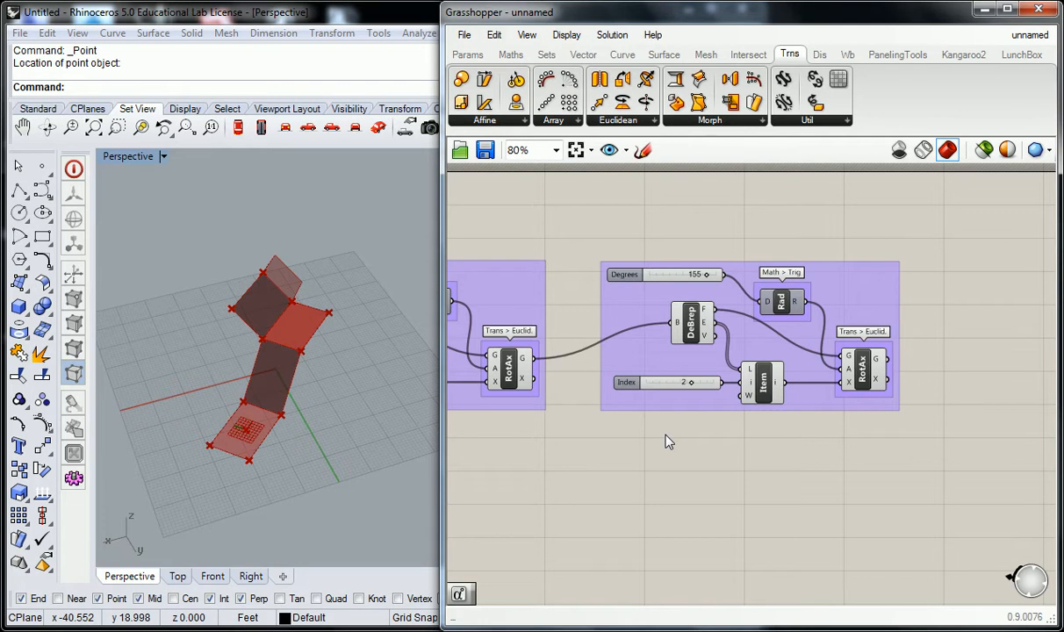
pyautogui.moveTo(627, 275); pyautogui.dragTo(923, 274, button='right')
pyautogui.moveTo(665, 271); pyautogui.dragTo(1054, 286, button='right')
pyautogui.moveTo(575, 276); pyautogui.dragTo(846, 302, button='right')
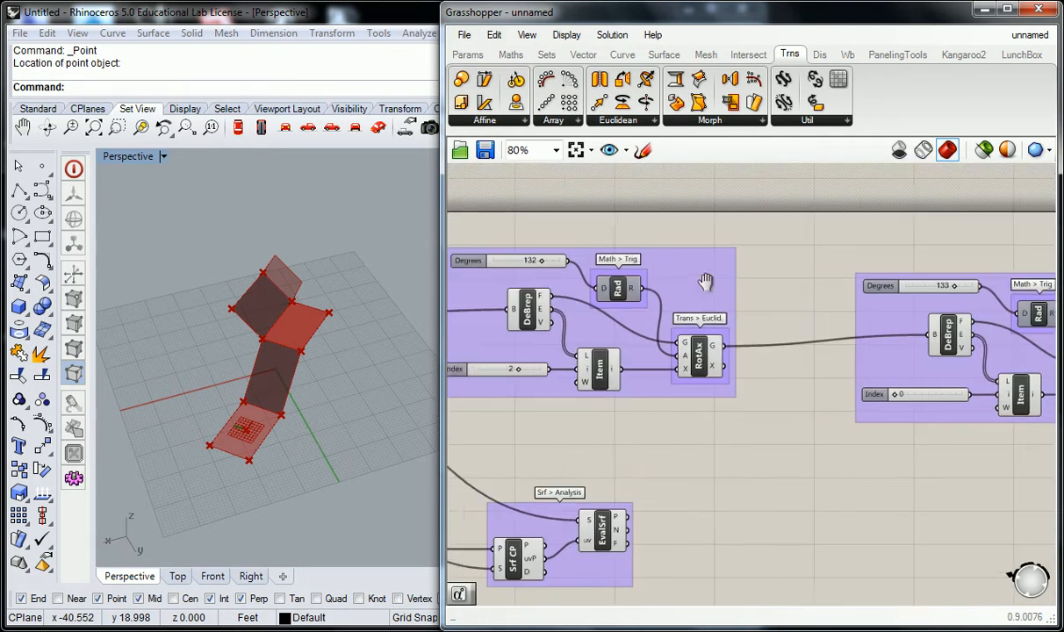
pyautogui.moveTo(690, 285); pyautogui.dragTo(808, 288, button='right')
pyautogui.moveTo(510, 303)
pyautogui.mouseDown(button='right')
pyautogui.moveTo(618, 309)
pyautogui.moveTo(734, 342)
pyautogui.mouseUp(button='right')
pyautogui.moveTo(250, 381); pyautogui.dragTo(315, 384, button='right')
pyautogui.scroll(3, 334, 386)
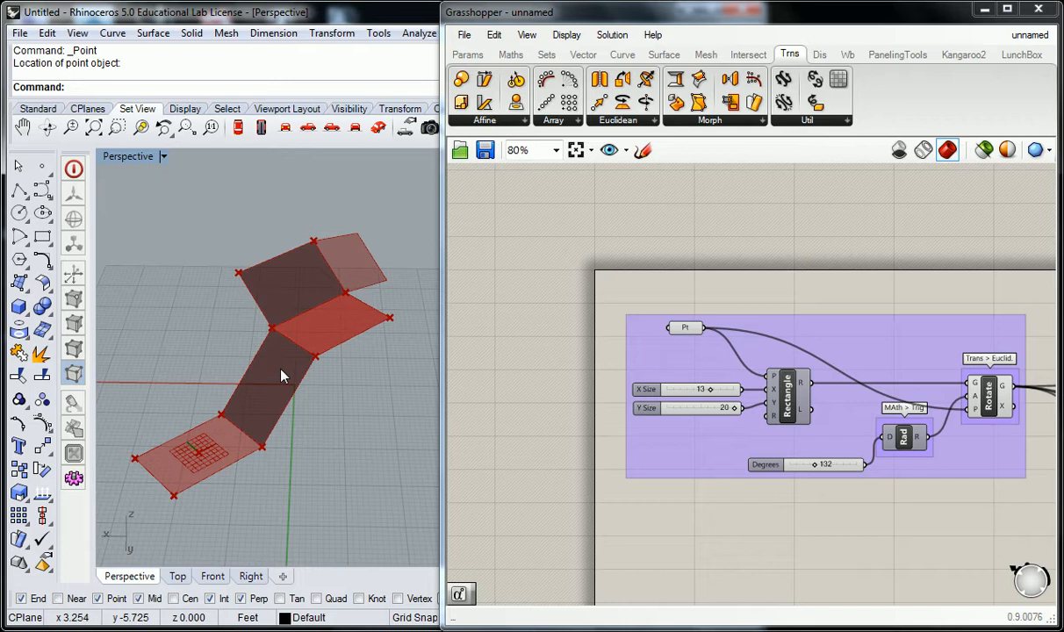
pyautogui.moveTo(282, 376); pyautogui.dragTo(250, 350, button='right')
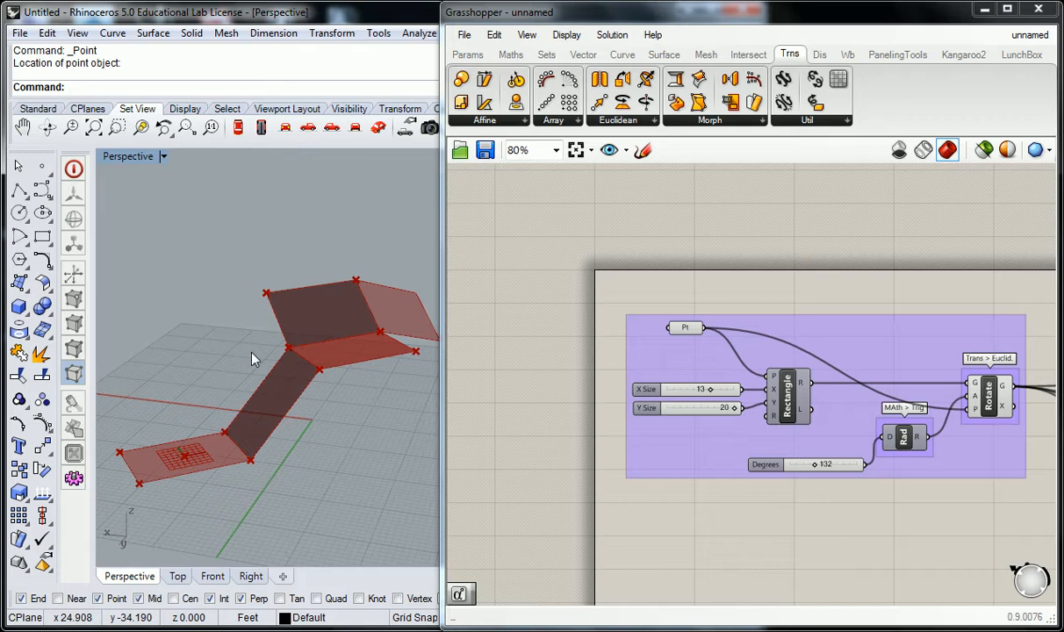
# Follow the connections from the base rectangle through each successive rotation group to the last one
pyautogui.moveTo(257, 321); pyautogui.dragTo(319, 342, button='right')
pyautogui.scroll(-6, 756, 270)
pyautogui.moveTo(850, 335); pyautogui.dragTo(644, 374, button='right')
pyautogui.scroll(3, 663, 360)
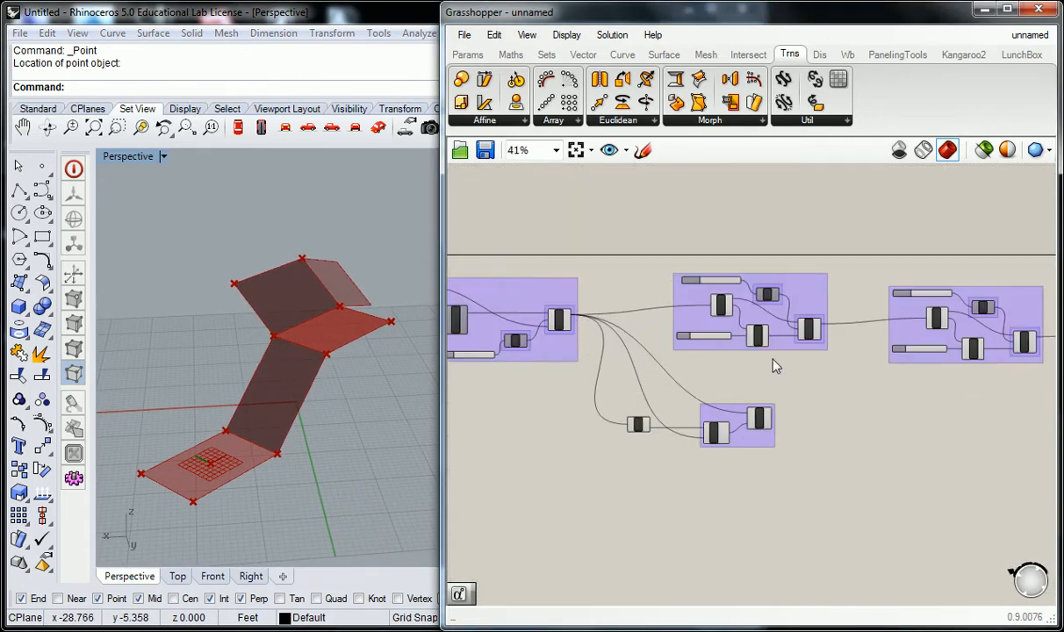
pyautogui.moveTo(770, 361); pyautogui.dragTo(603, 422, button='right')
pyautogui.scroll(3, 826, 406)
pyautogui.moveTo(922, 417); pyautogui.dragTo(629, 426, button='right')
pyautogui.moveTo(325, 384); pyautogui.dragTo(325, 351, button='right')
pyautogui.moveTo(847, 315); pyautogui.dragTo(686, 308, button='right')
pyautogui.moveTo(1047, 362); pyautogui.dragTo(757, 369, button='right')
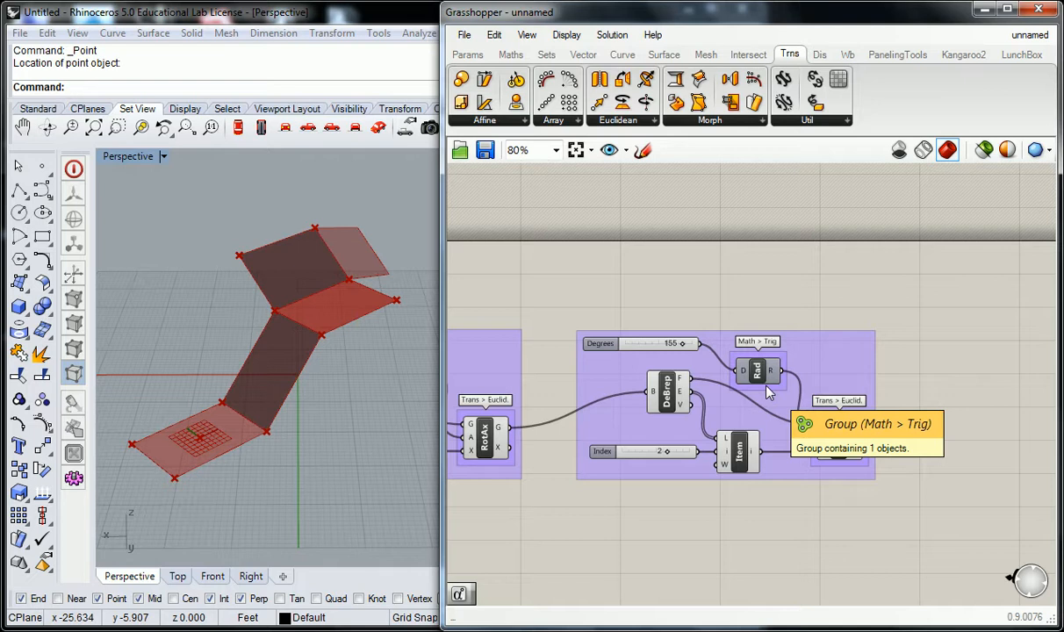
# Set the rotation Degrees in the base rectangle group to 144
pyautogui.scroll(-5, 755, 262)
pyautogui.moveTo(603, 283); pyautogui.dragTo(783, 333, button='right')
pyautogui.scroll(3, 644, 318)
pyautogui.moveTo(502, 297); pyautogui.dragTo(769, 316, button='right')
pyautogui.scroll(1, 616, 396)
pyautogui.moveTo(619, 404); pyautogui.dragTo(711, 388, button='right')
pyautogui.scroll(2, 727, 442)
pyautogui.moveTo(734, 475)
pyautogui.mouseDown()
pyautogui.moveTo(756, 475)
pyautogui.moveTo(737, 474)
pyautogui.mouseUp()
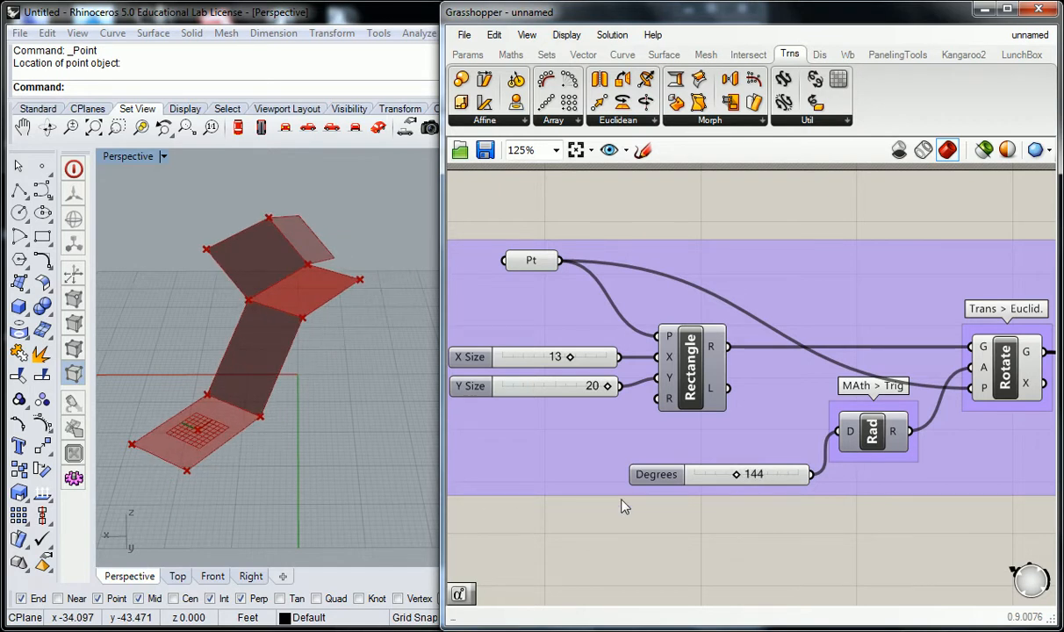
# Inspect the Pt parameter that feeds the Rectangle and Rotate components in the base rectangle group
pyautogui.moveTo(716, 483); pyautogui.dragTo(656, 482, button='right')
pyautogui.moveTo(567, 363); pyautogui.dragTo(687, 391, button='right')
pyautogui.click(591, 290)
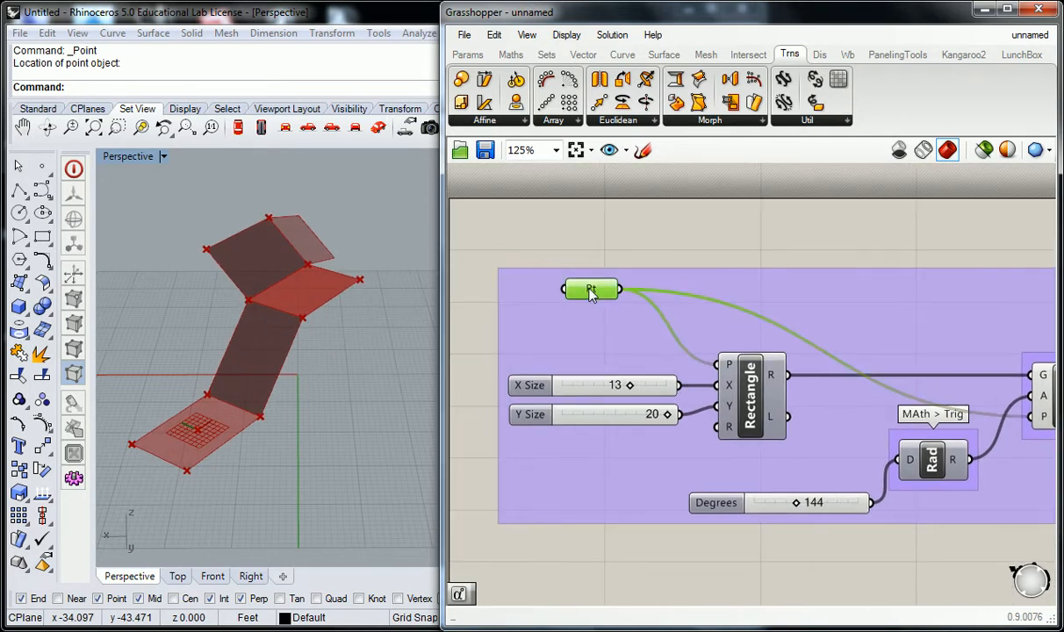
pyautogui.rightClick(590, 291)
pyautogui.click(538, 245)
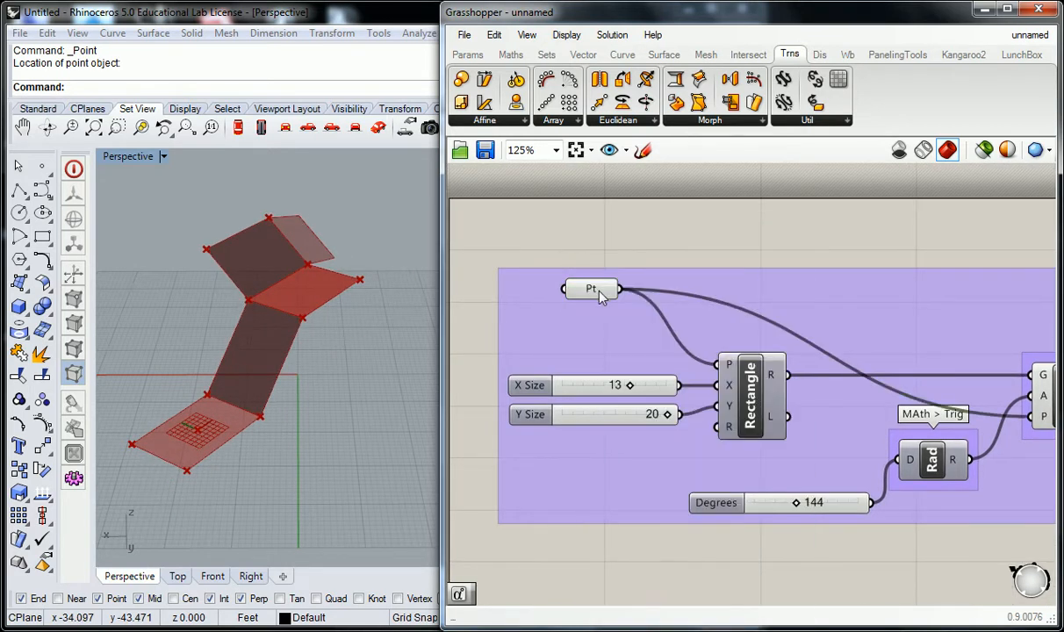
pyautogui.scroll(-1, 702, 393)
pyautogui.moveTo(786, 430); pyautogui.dragTo(680, 415, button='right')
pyautogui.click(604, 458)
# Set the Degrees slider of the first rotation group after the base rectangle to 47
pyautogui.scroll(-3, 777, 414)
pyautogui.moveTo(930, 439); pyautogui.dragTo(676, 416, button='right')
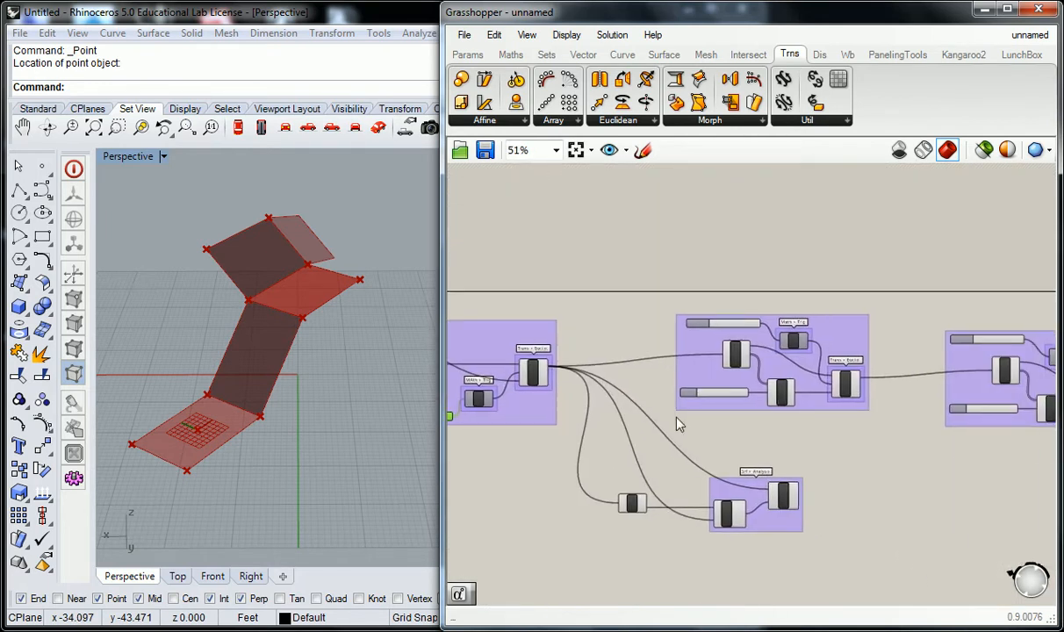
pyautogui.scroll(2, 677, 416)
pyautogui.click(652, 397)
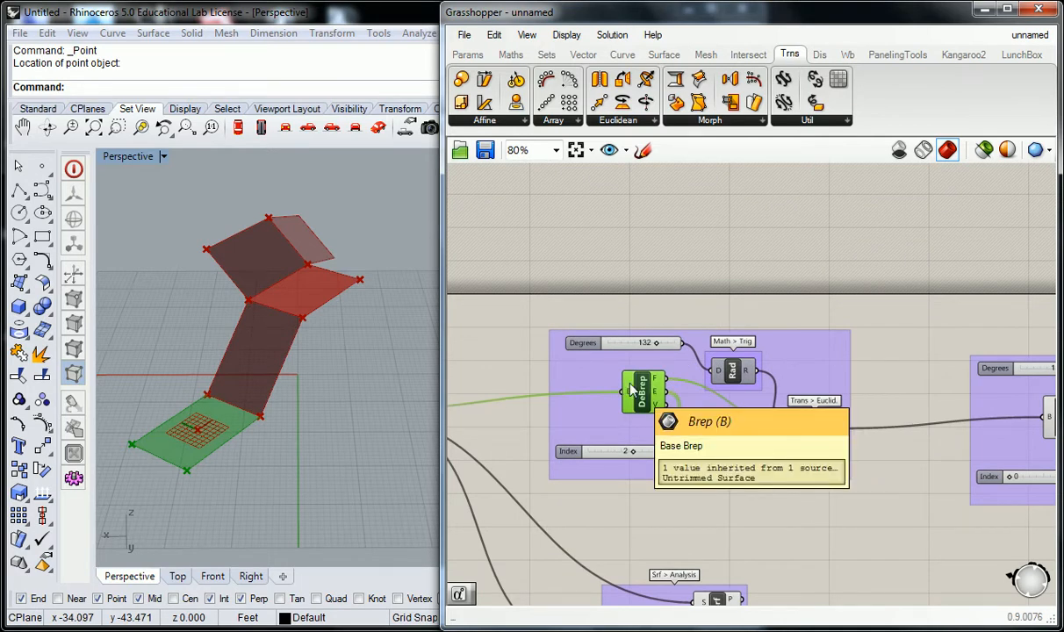
pyautogui.moveTo(707, 338); pyautogui.dragTo(707, 334)
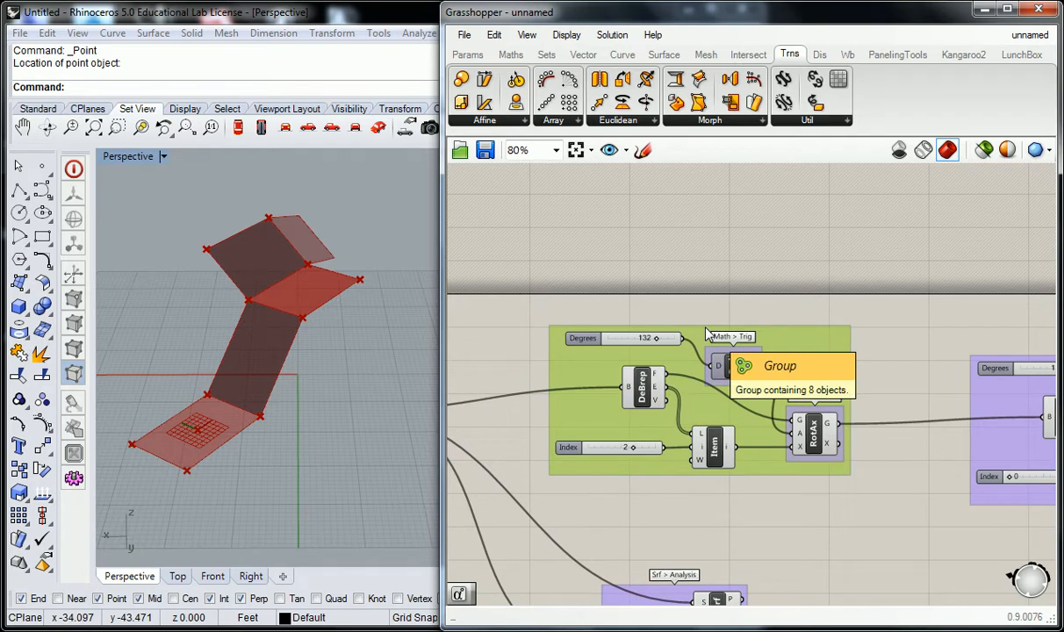
pyautogui.click(650, 305)
pyautogui.moveTo(626, 416); pyautogui.dragTo(658, 425, button='right')
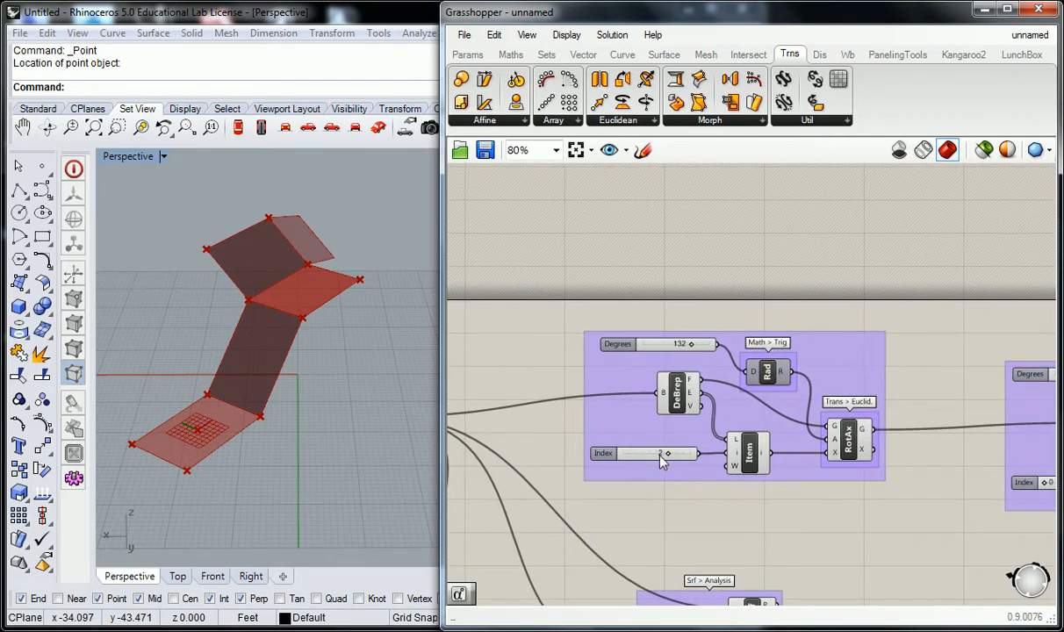
pyautogui.moveTo(688, 345); pyautogui.dragTo(664, 363)
pyautogui.moveTo(765, 354); pyautogui.dragTo(732, 331, button='right')
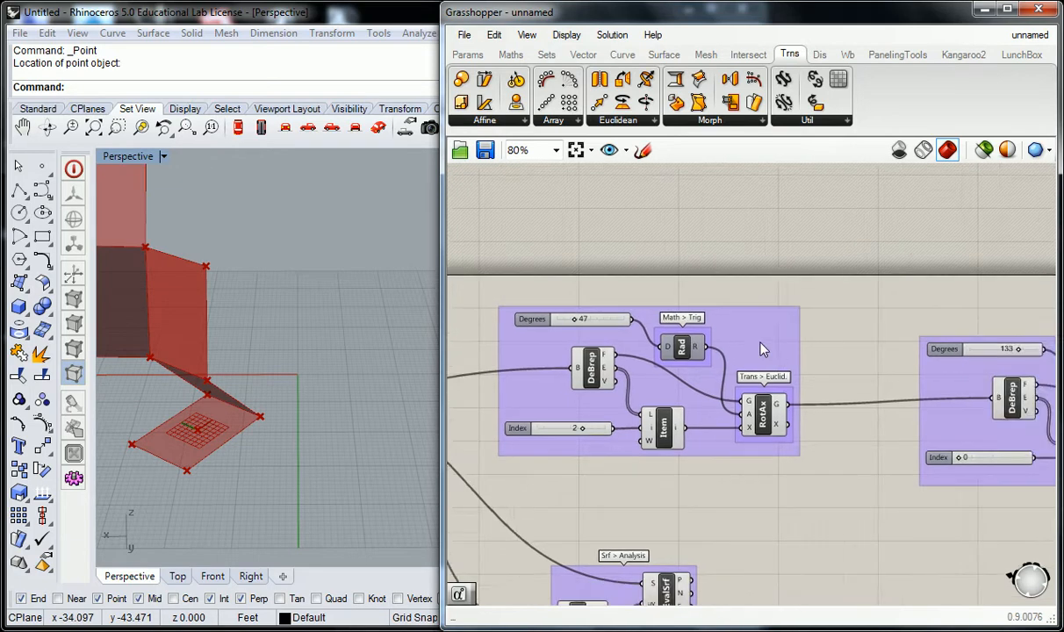
pyautogui.scroll(-3, 733, 331)
# Inspect the folded chain from several angles in the Rhino perspective viewport, temporarily minimizing Grasshopper for a wider view
pyautogui.moveTo(181, 295); pyautogui.dragTo(332, 365, button='right')
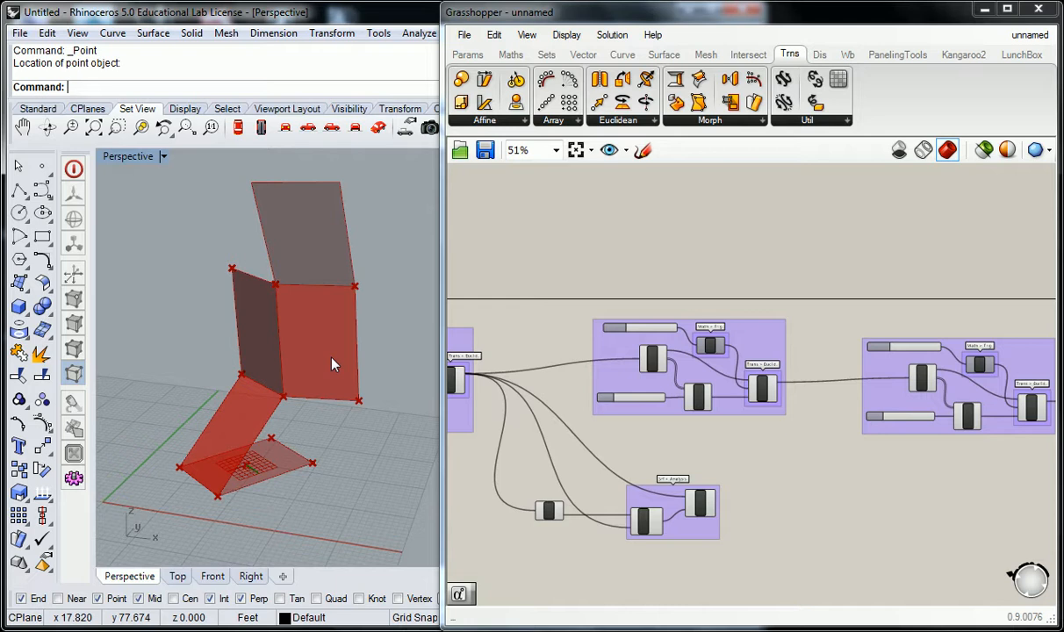
pyautogui.click(182, 108)
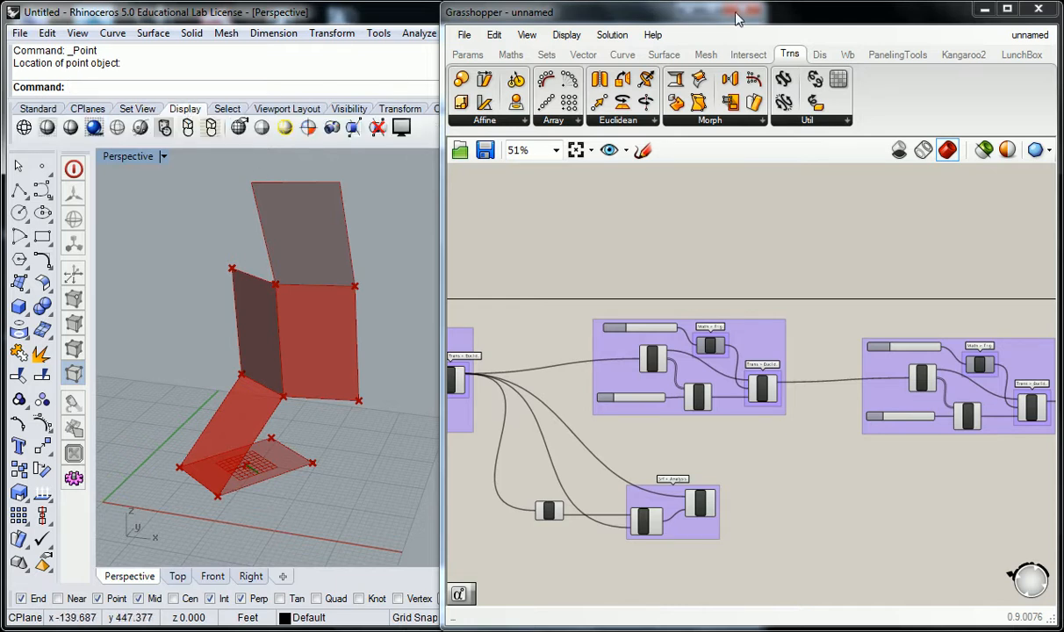
pyautogui.click(985, 9)
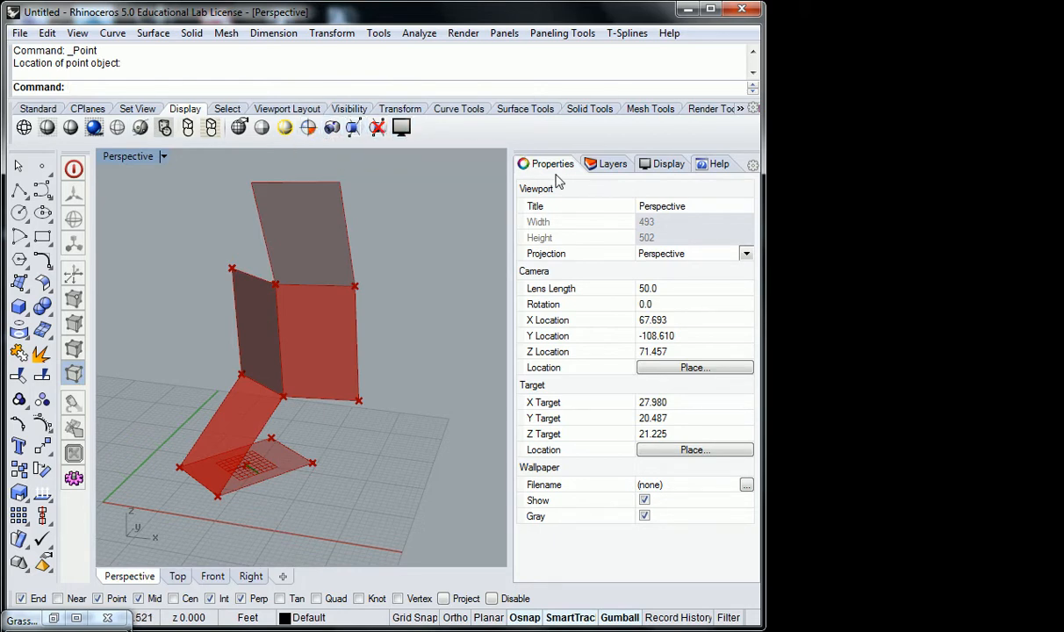
pyautogui.moveTo(369, 320); pyautogui.dragTo(330, 355, button='right')
pyautogui.moveTo(336, 359); pyautogui.dragTo(314, 361, button='right')
pyautogui.keyDown('shift'); pyautogui.moveTo(373, 344); pyautogui.dragTo(325, 351, button='right'); pyautogui.keyUp('shift')
pyautogui.click(27, 620)
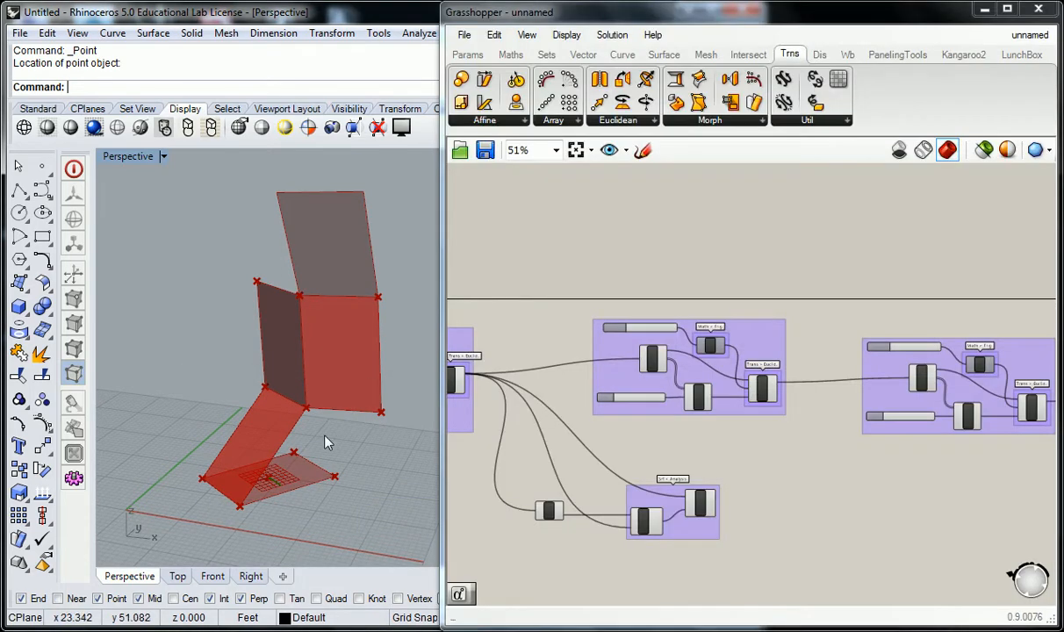
pyautogui.scroll(-4, 702, 212)
pyautogui.scroll(6, 668, 334)
pyautogui.moveTo(661, 248); pyautogui.dragTo(507, 412, button='right')
pyautogui.keyDown('shift'); pyautogui.moveTo(305, 322); pyautogui.dragTo(276, 311, button='right'); pyautogui.keyUp('shift')
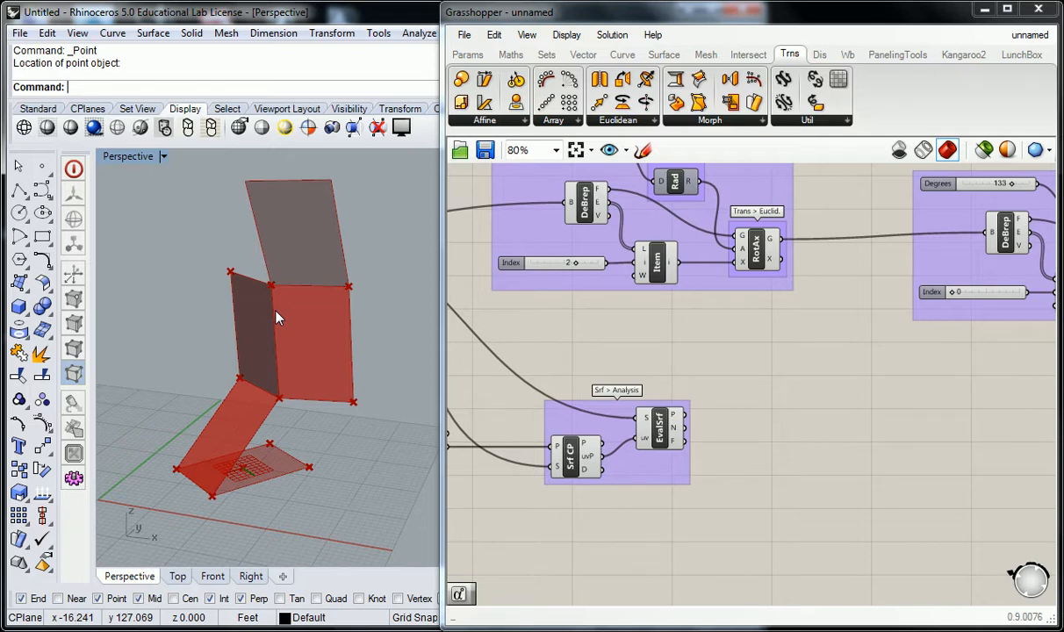
# Place a Timer component on the empty canvas near the surface analysis group
pyautogui.click(958, 53)
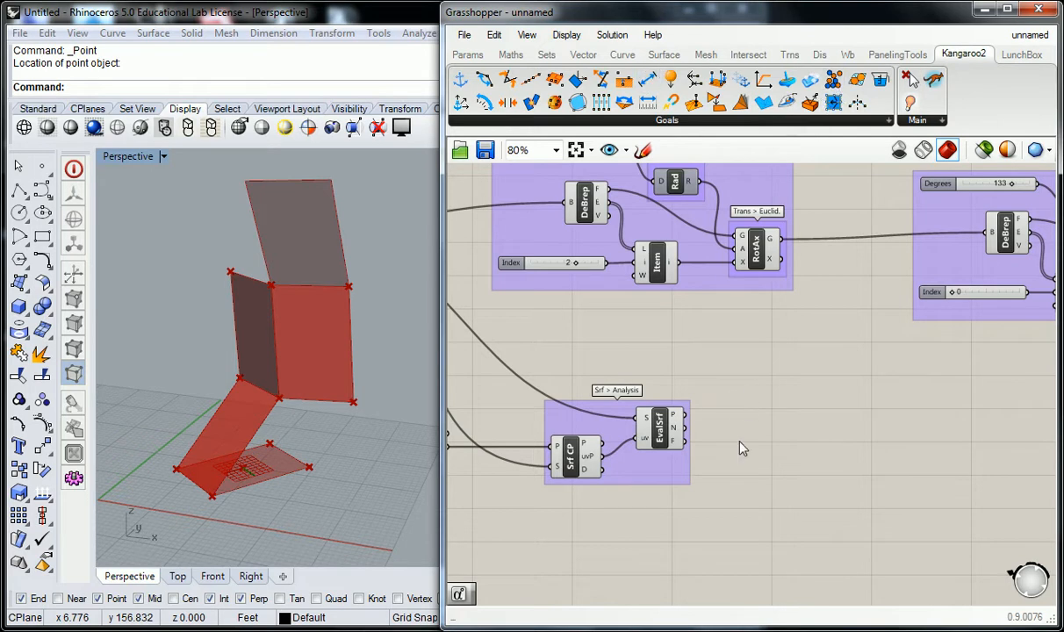
pyautogui.click(468, 54)
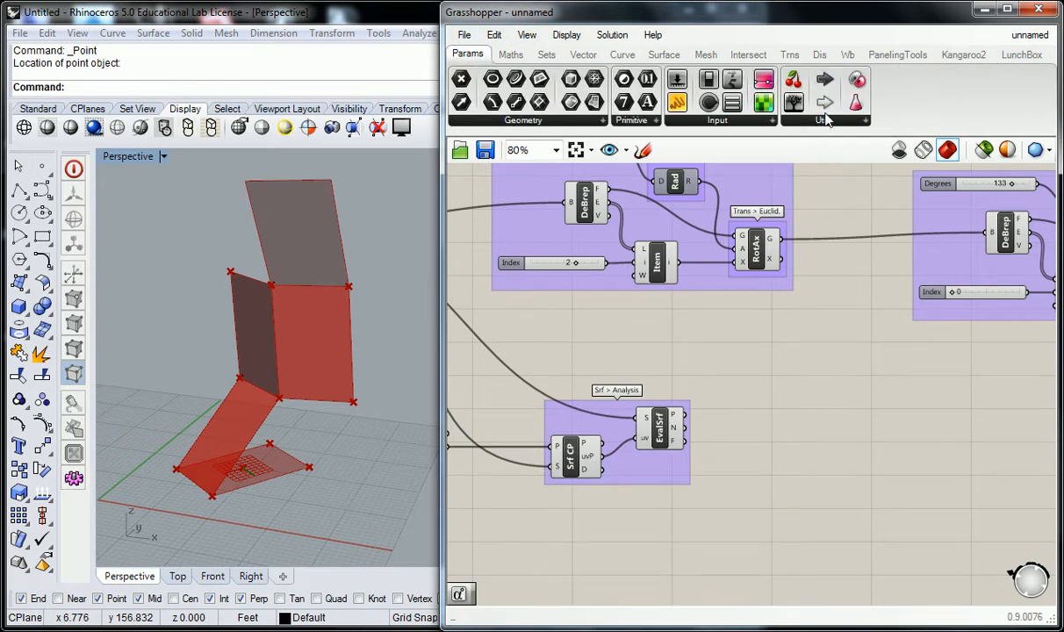
pyautogui.click(772, 120)
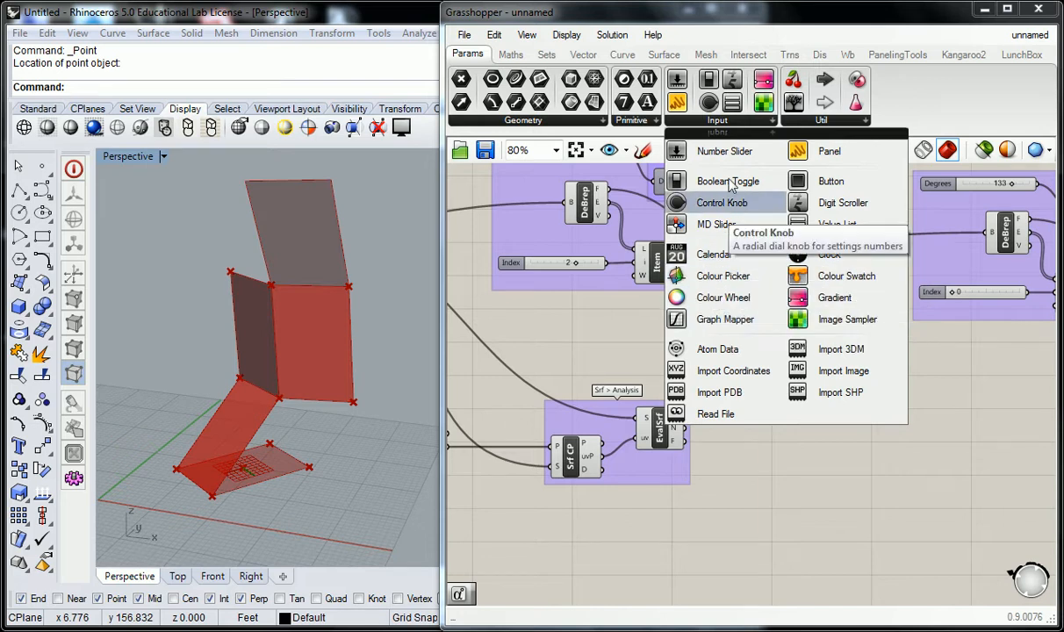
pyautogui.click(830, 121)
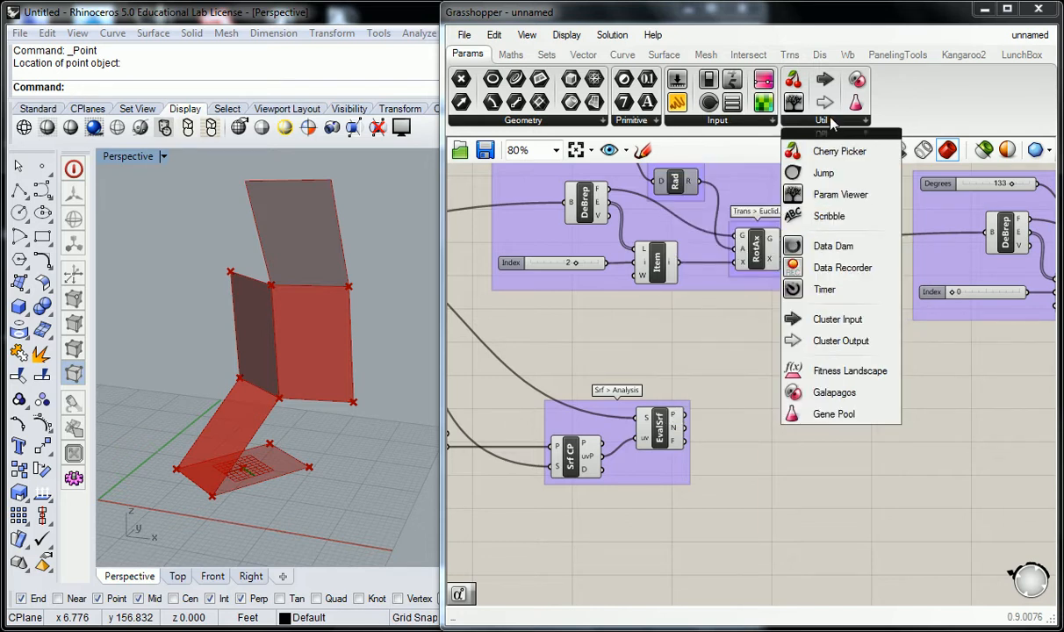
pyautogui.click(821, 292)
pyautogui.click(793, 361)
pyautogui.scroll(5, 793, 361)
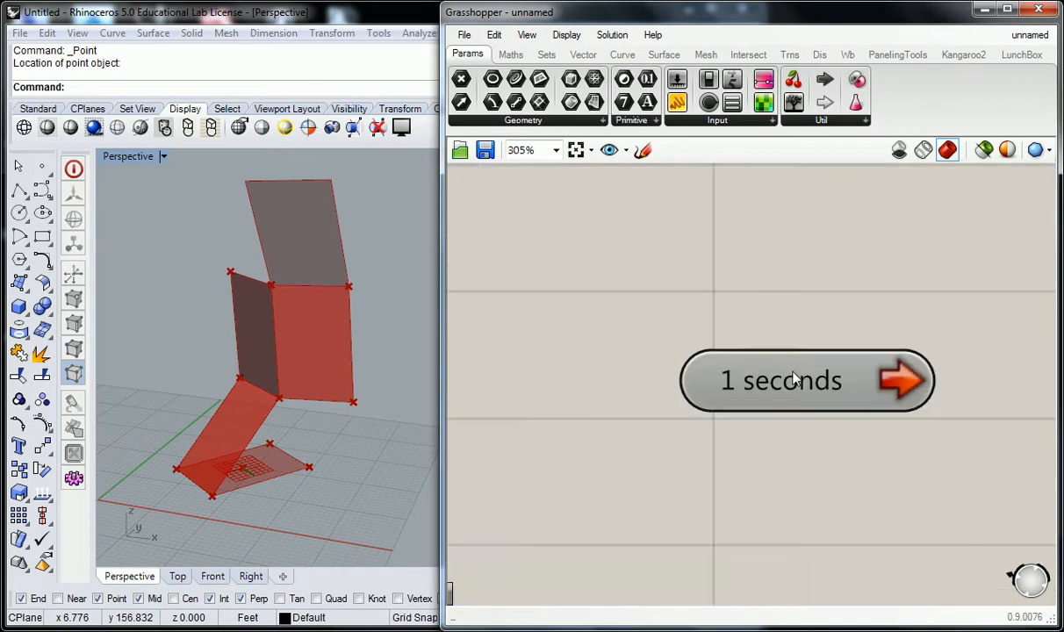
pyautogui.rightClick(819, 384)
pyautogui.click(791, 333)
pyautogui.scroll(-1, 794, 321)
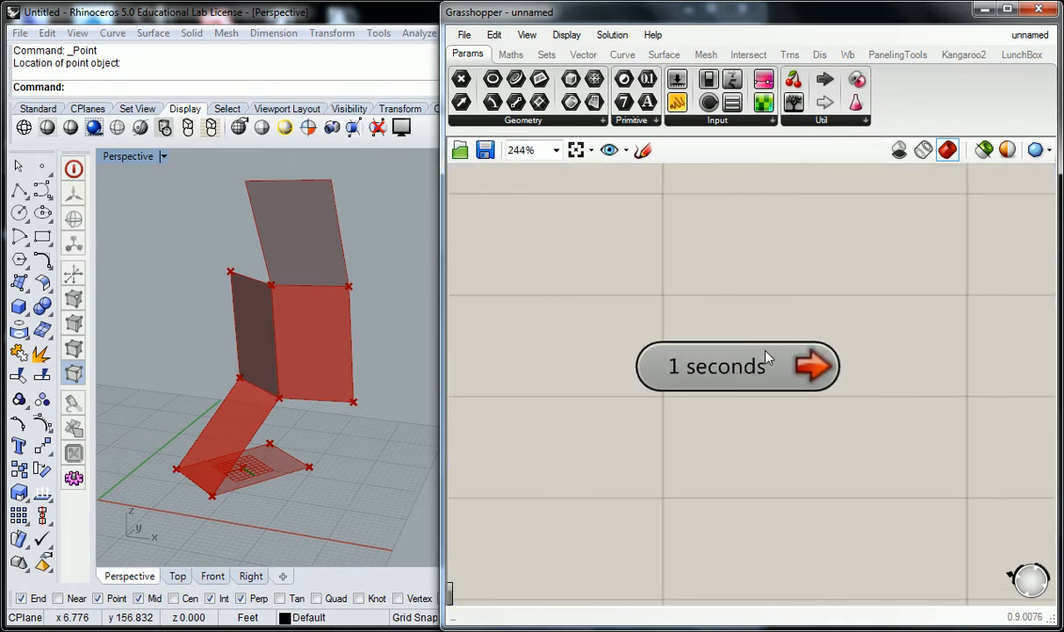
# Place a Data Recorder component just above the Timer
pyautogui.click(771, 122)
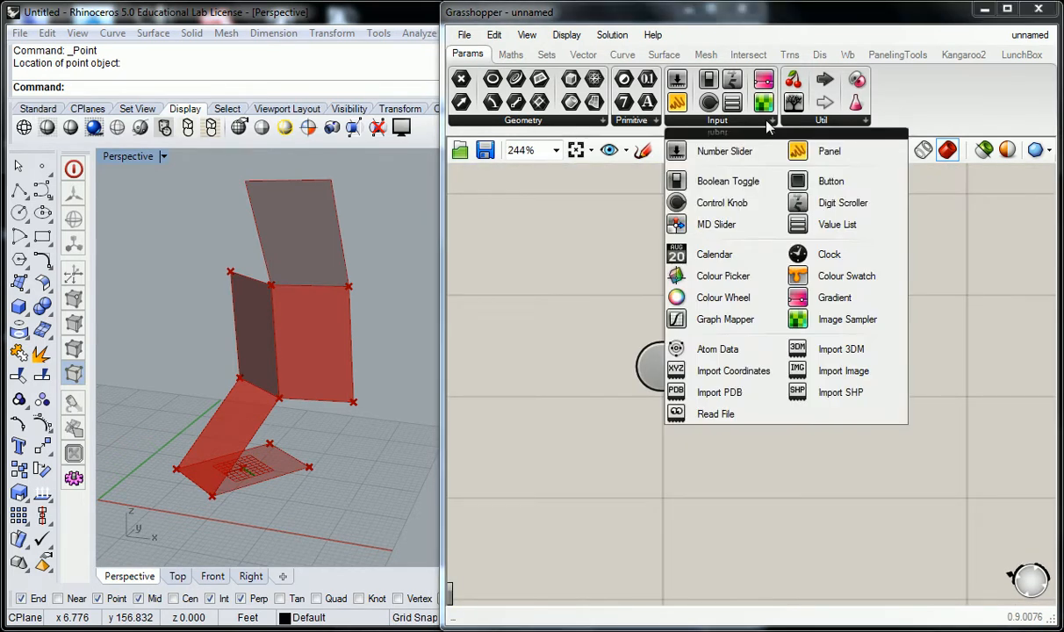
pyautogui.click(823, 123)
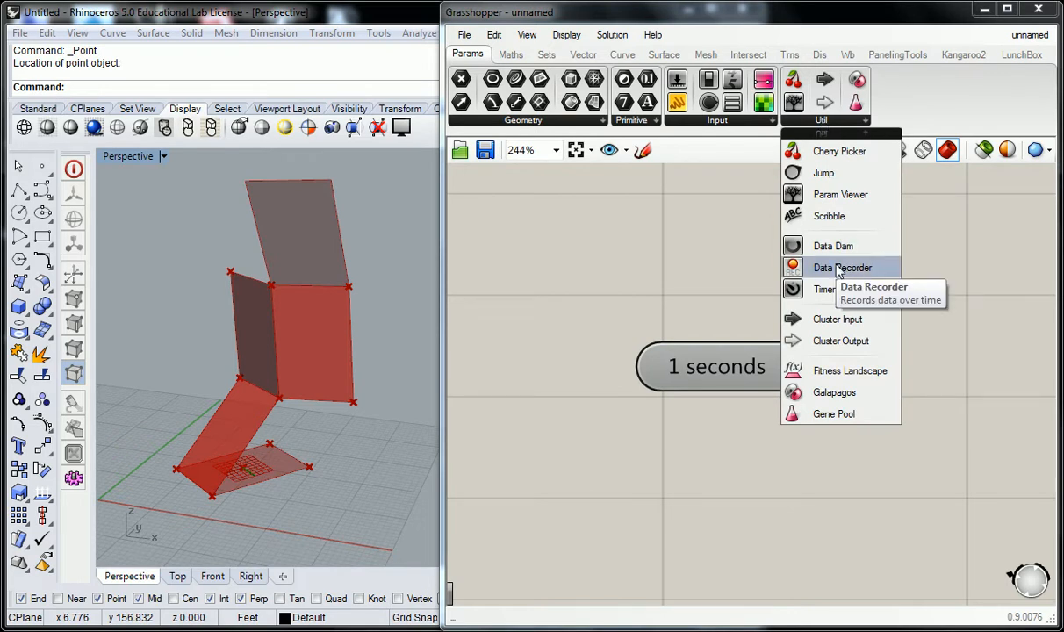
pyautogui.moveTo(821, 268); pyautogui.dragTo(734, 293)
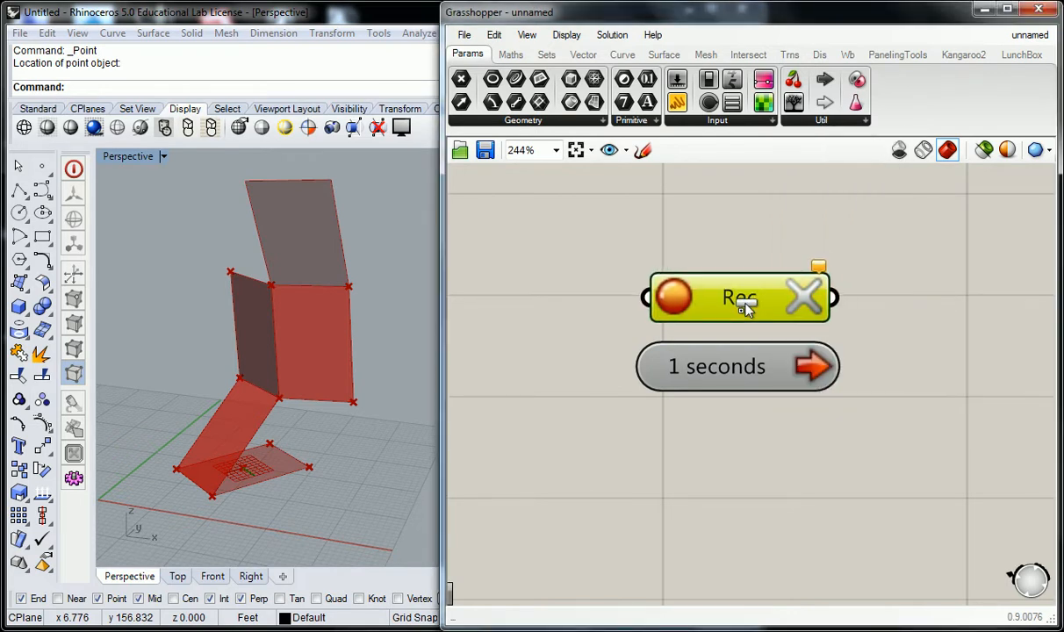
pyautogui.click(823, 125)
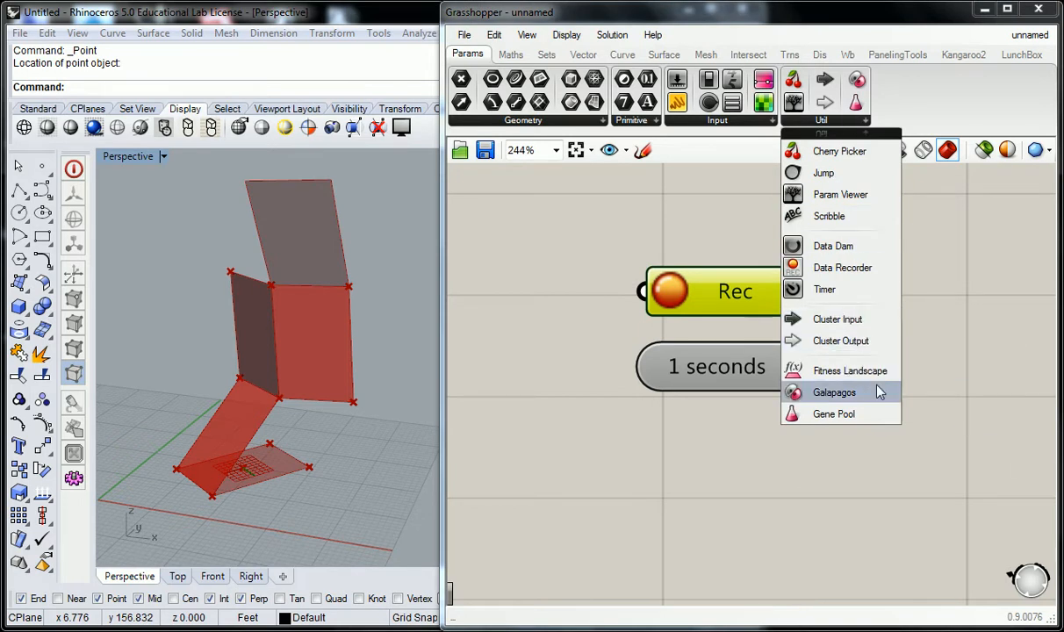
pyautogui.click(709, 236)
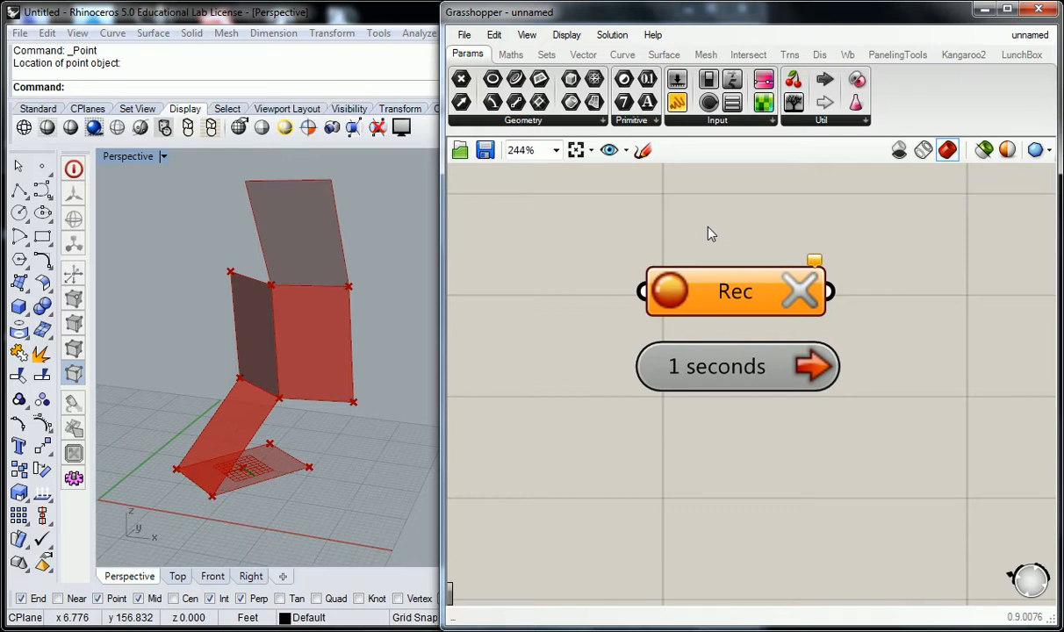
# Delete the Data Recorder and the Timer from the canvas
pyautogui.scroll(-4, 709, 228)
pyautogui.moveTo(791, 216); pyautogui.dragTo(683, 333)
pyautogui.moveTo(684, 335); pyautogui.dragTo(715, 330, button='right')
pyautogui.press('Delete')
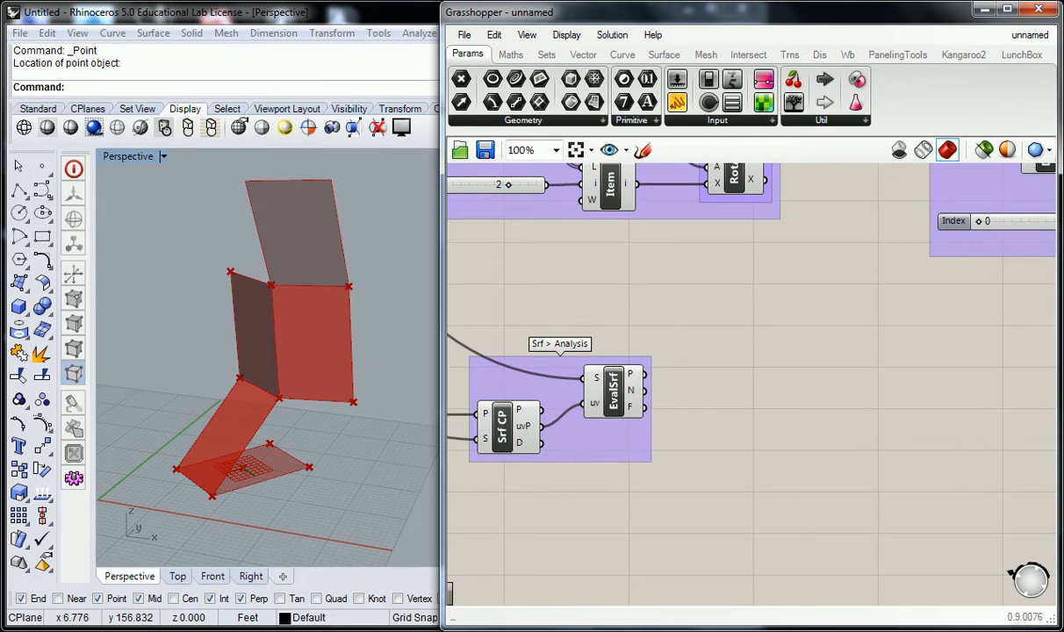
# Switch to the YouTube page in Chrome and go back to the channel's list of created playlists
pyautogui.hotkey('alt', 'Tab')
pyautogui.hotkey('alt', 'Tab')
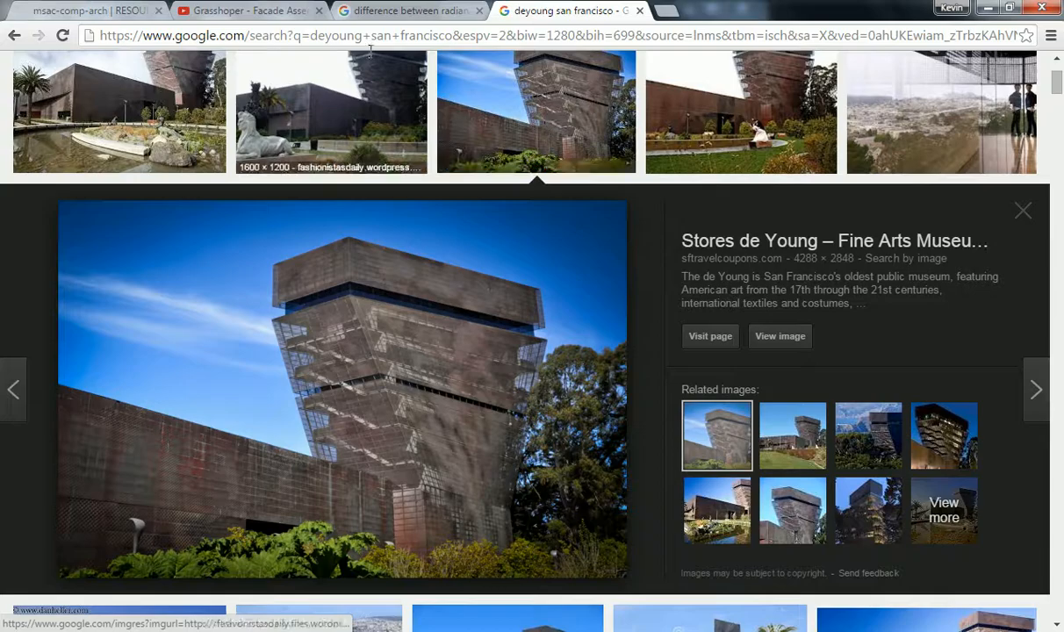
pyautogui.click(249, 12)
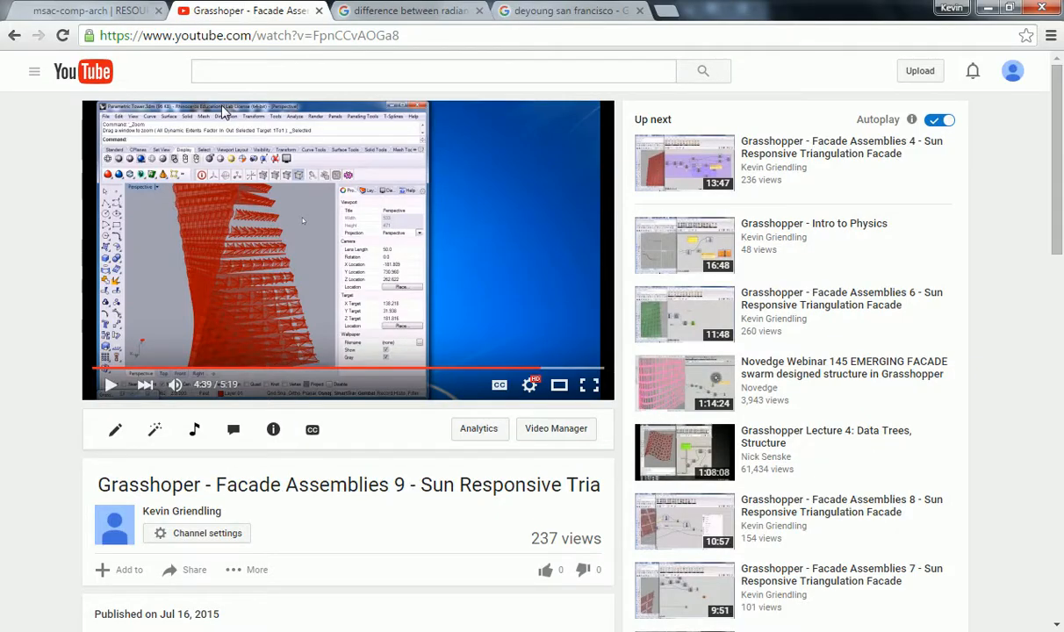
pyautogui.click(33, 72)
pyautogui.click(14, 36)
pyautogui.click(14, 36)
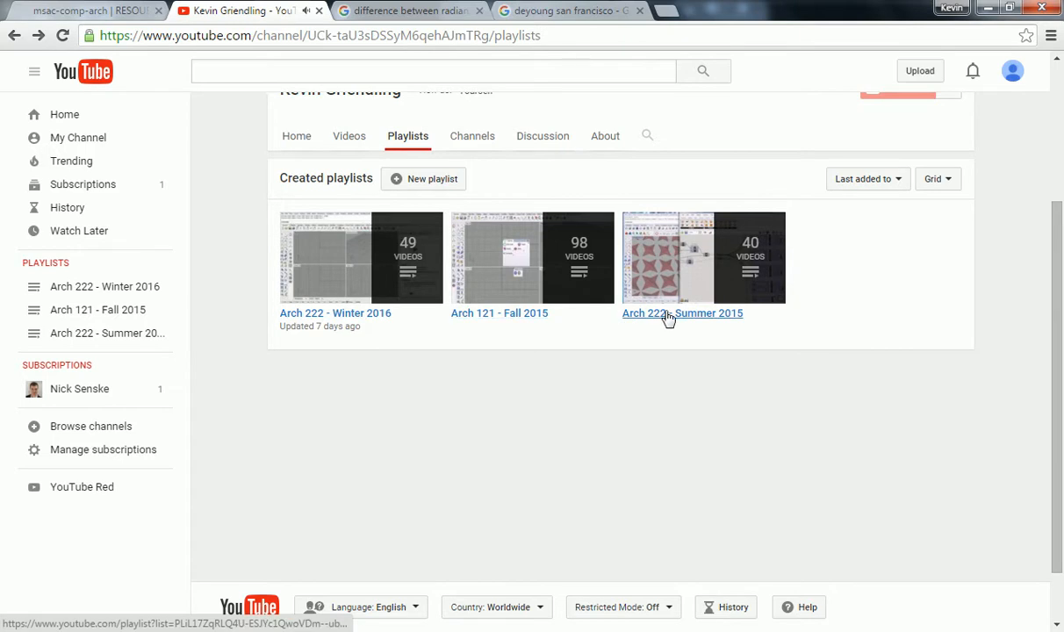
# Find "physi" in the Arch 222 - Summer 2015 playlist and open the Grasshopper - Intro to Physics video
pyautogui.click(667, 314)
pyautogui.scroll(-1, 532, 301)
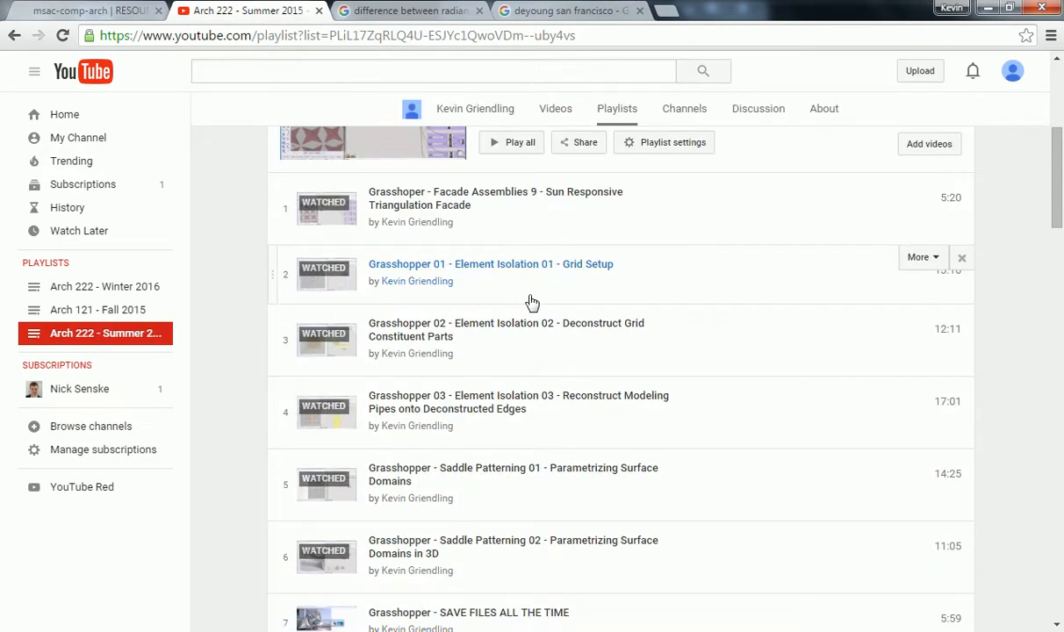
pyautogui.hotkey('ctrl', 'f')
pyautogui.write('physi')
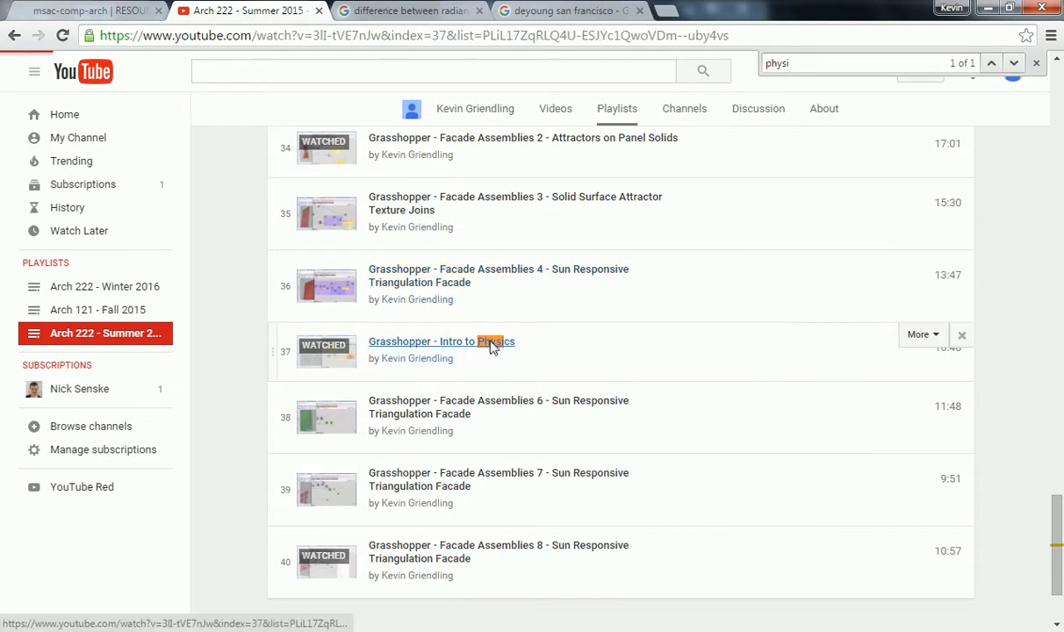
pyautogui.click(491, 341)
# Skim the Intro to Physics video in full screen, skipping through the Kangaroo setup to the simulation demo at about 15:31
pyautogui.click(201, 370)
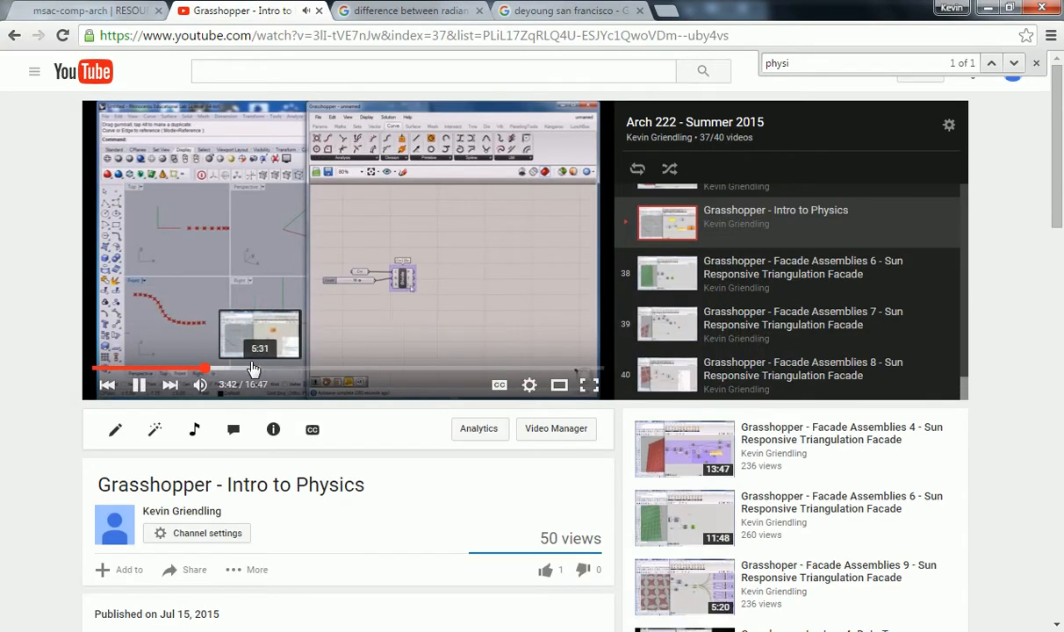
pyautogui.click(589, 384)
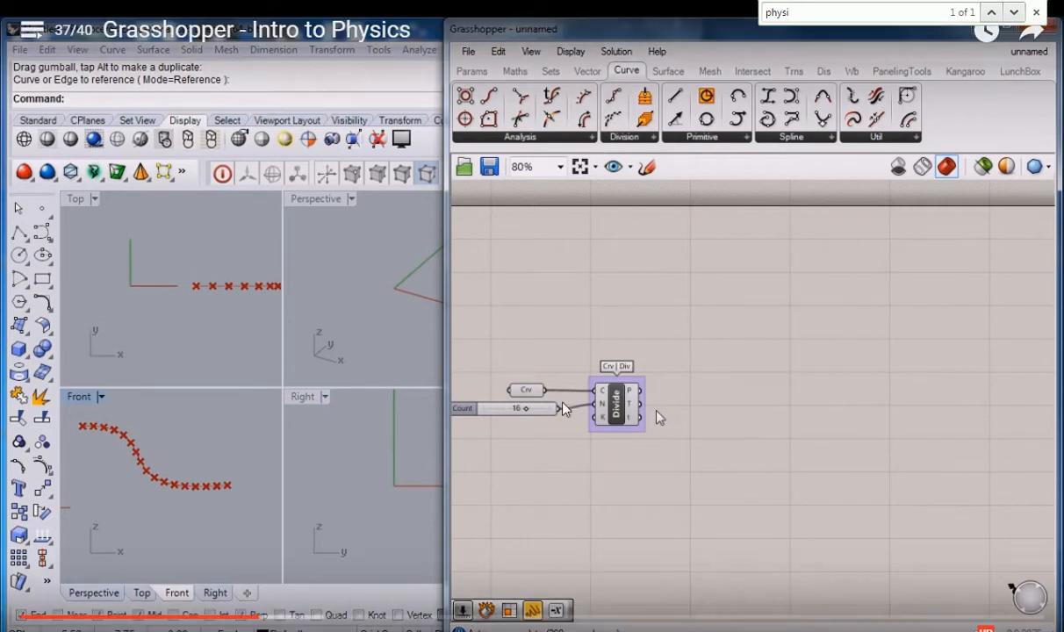
pyautogui.click(314, 618)
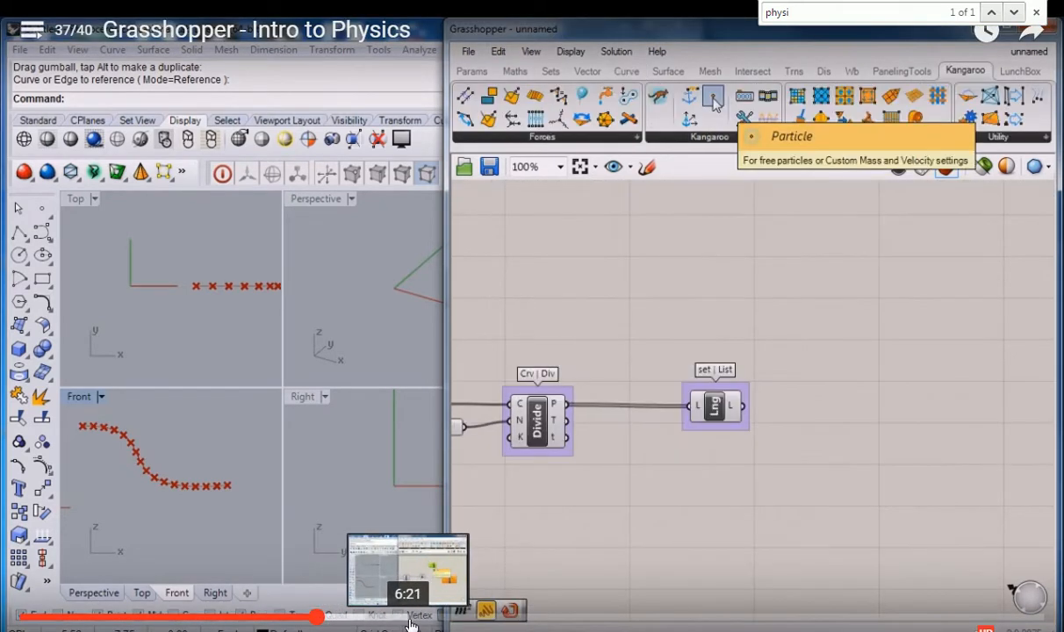
pyautogui.moveTo(411, 619); pyautogui.dragTo(716, 622)
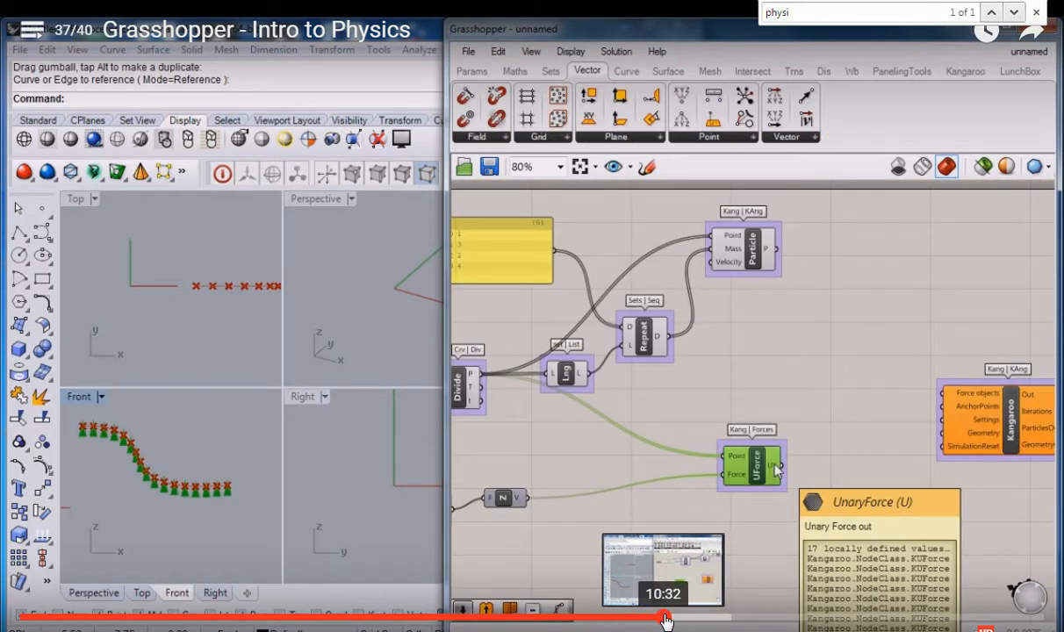
pyautogui.click(665, 619)
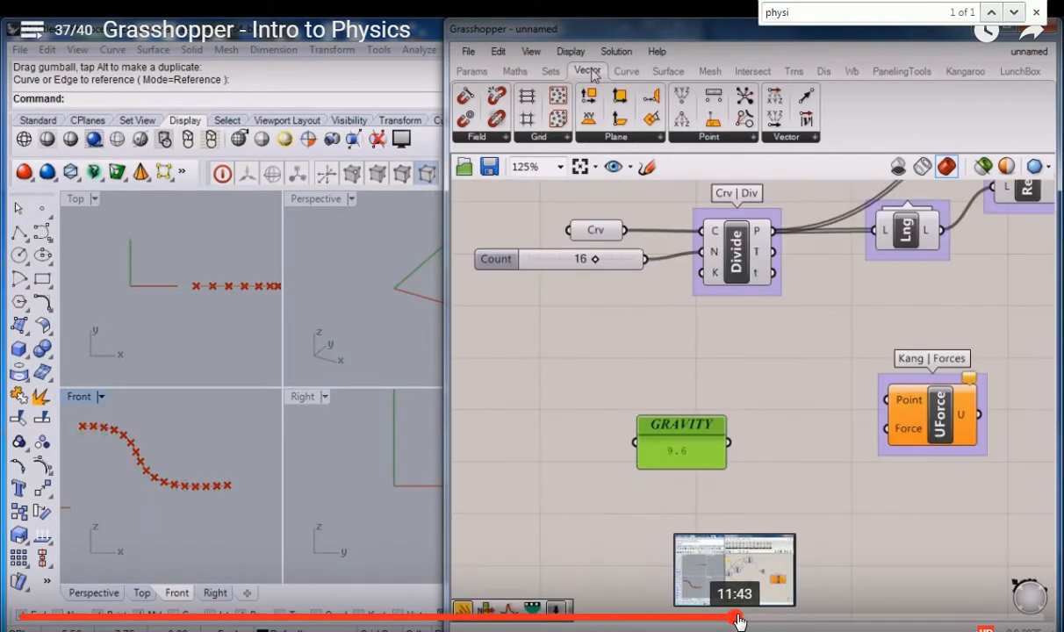
pyautogui.click(776, 620)
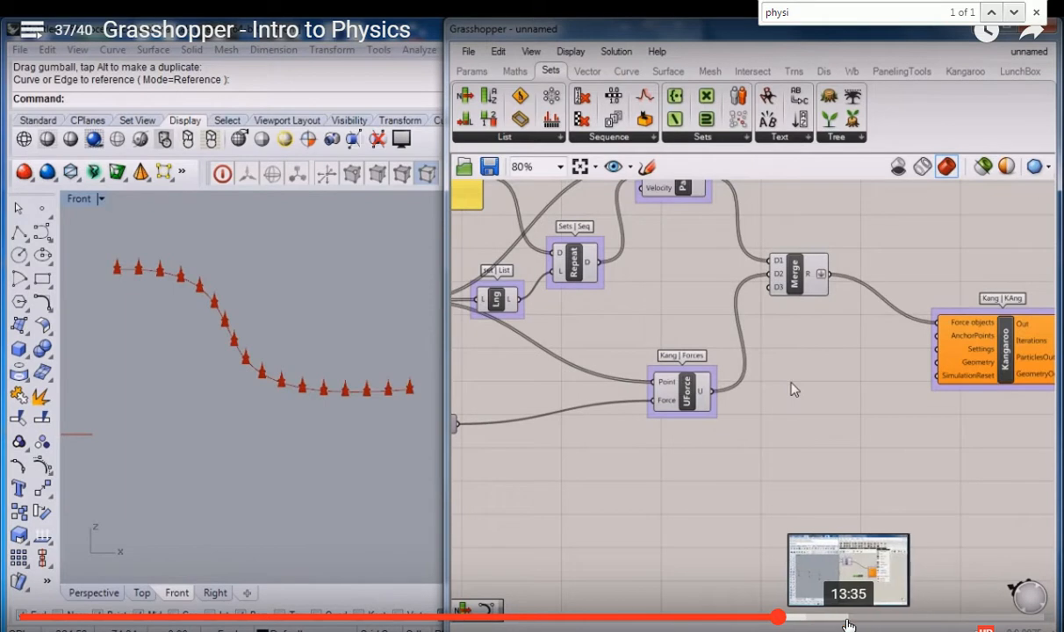
pyautogui.click(847, 619)
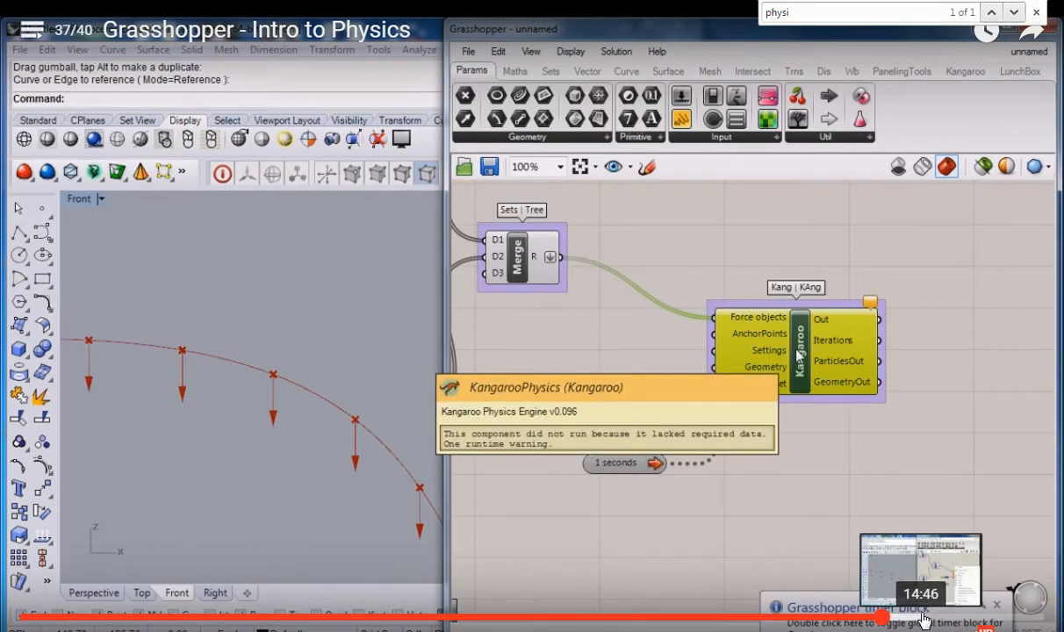
pyautogui.click(924, 619)
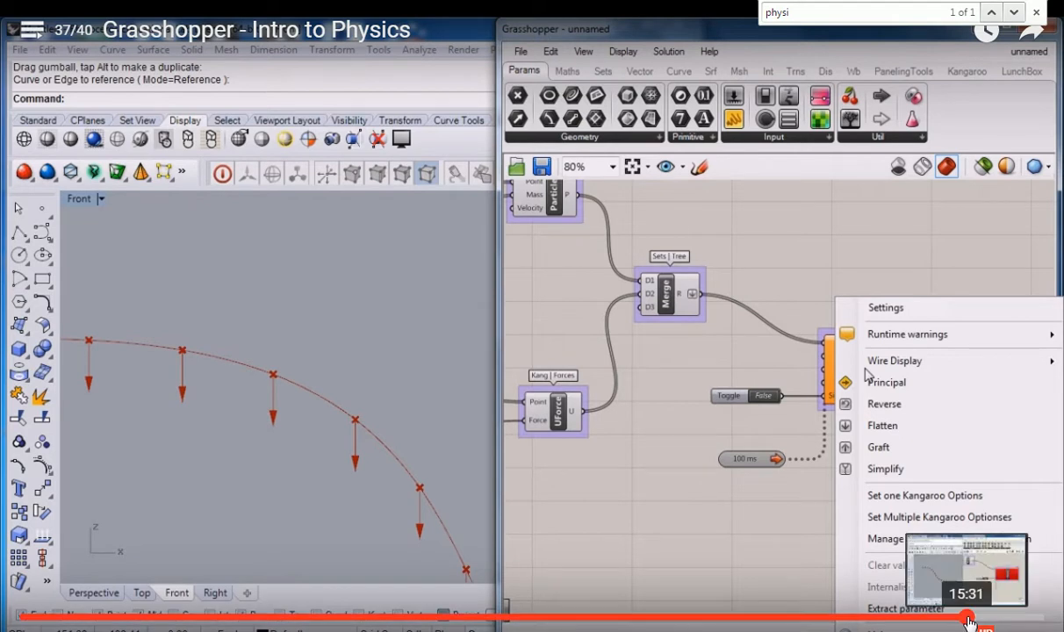
pyautogui.click(965, 620)
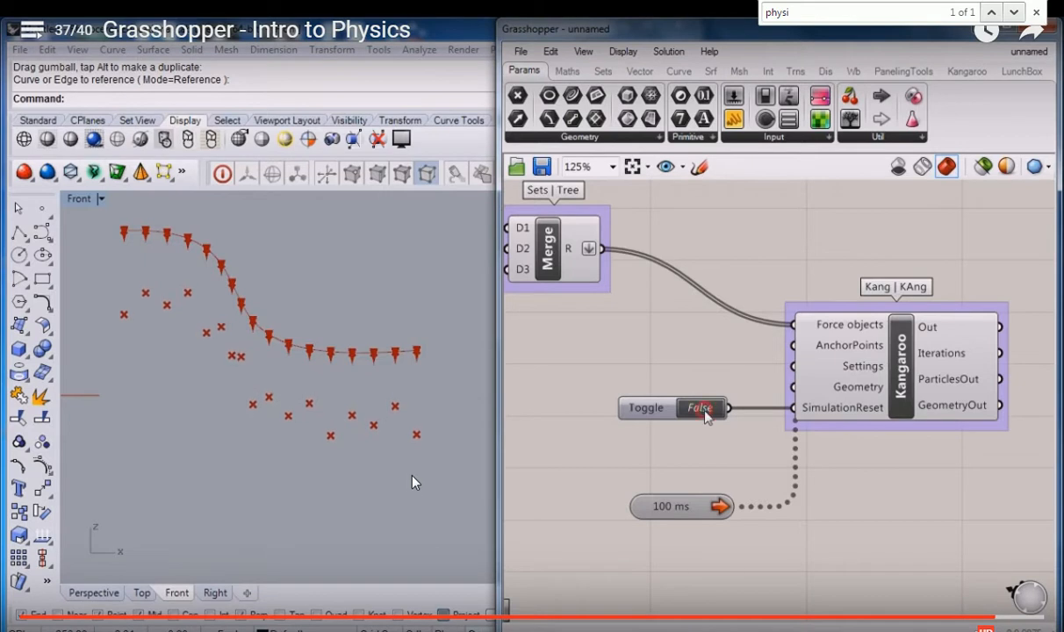
# Exit full-screen playback, close the video's page and return to Rhino to view the folded surface chain from another angle
pyautogui.press('Escape')
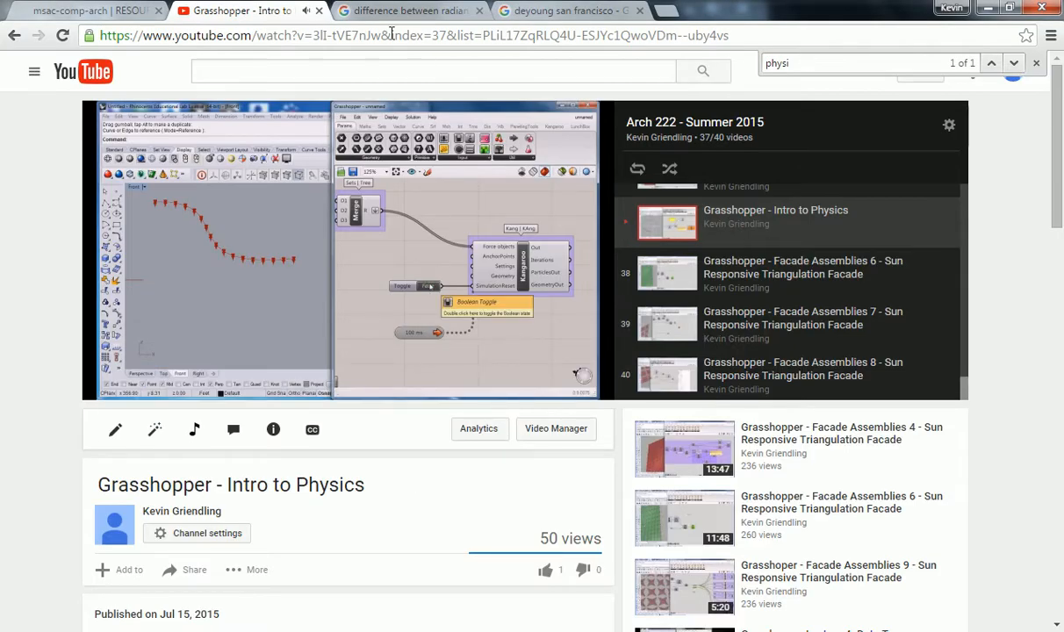
pyautogui.click(319, 11)
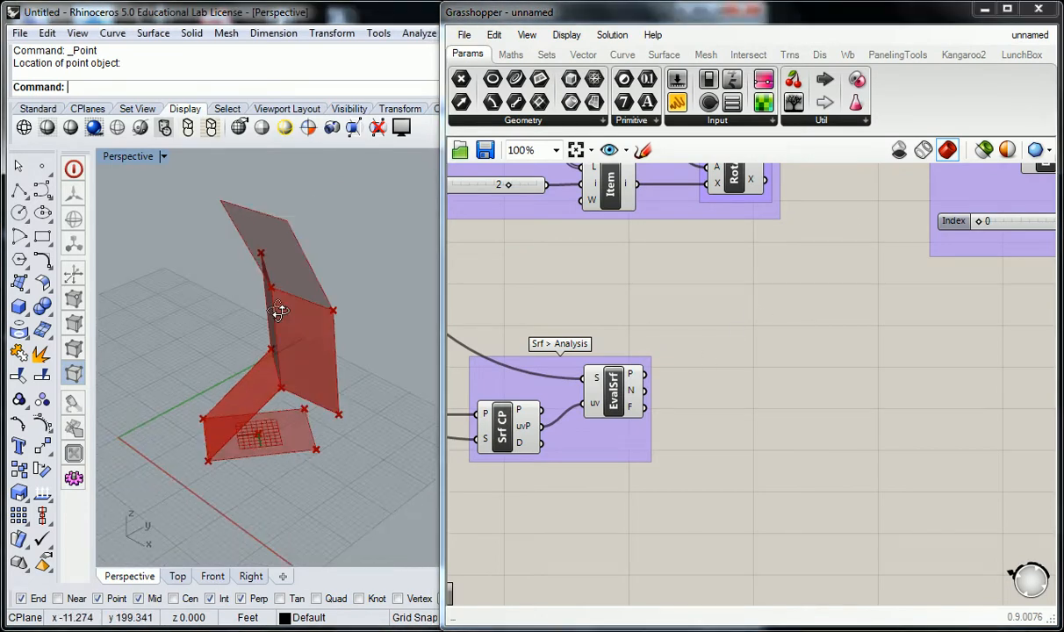
pyautogui.moveTo(278, 311); pyautogui.dragTo(349, 297)
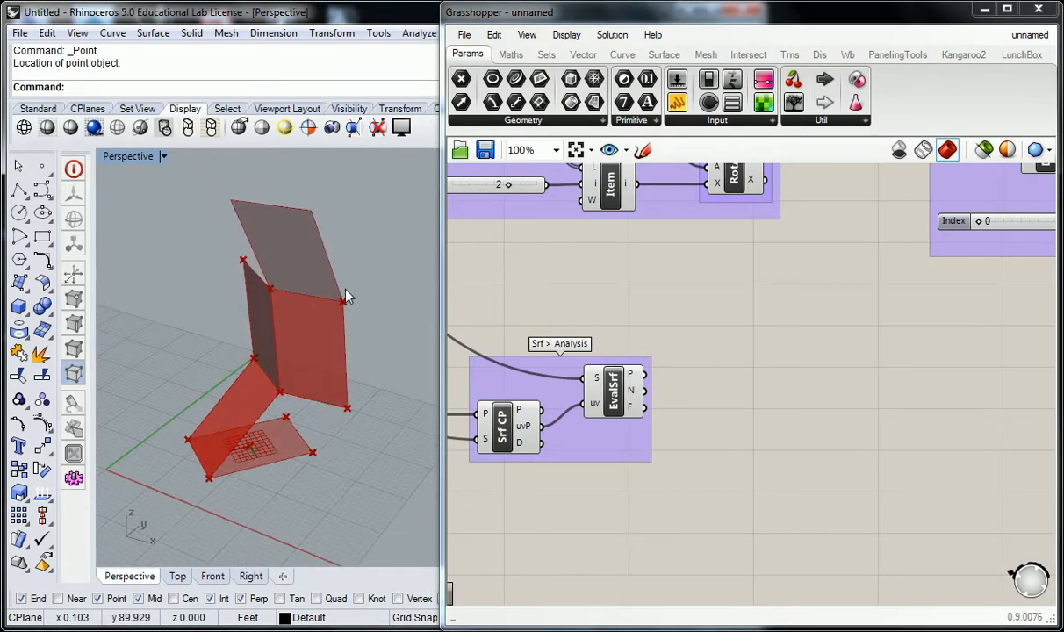
pyautogui.click(378, 631)
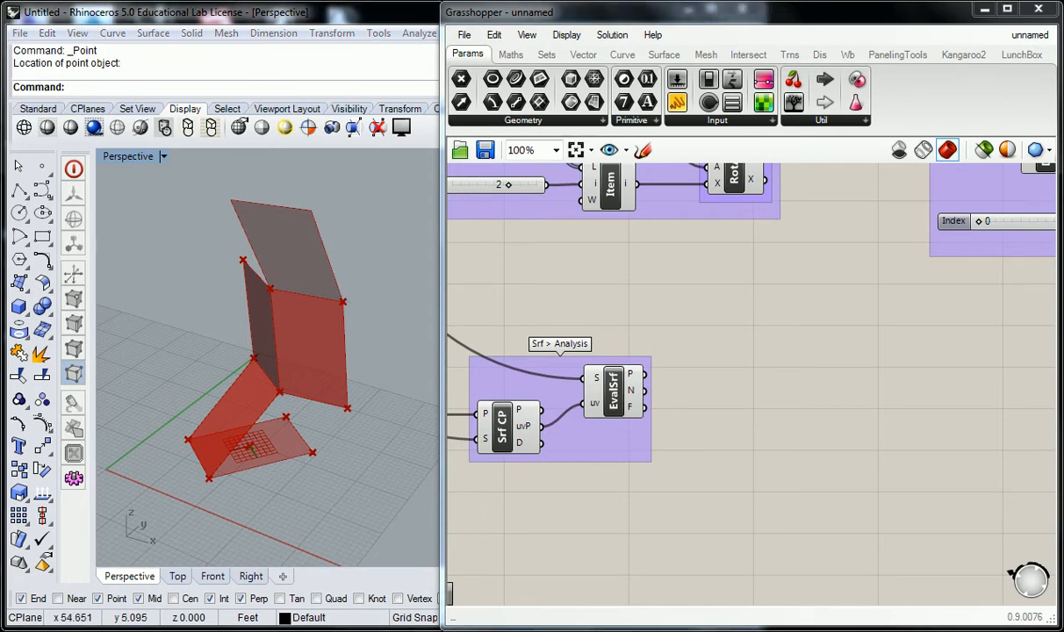